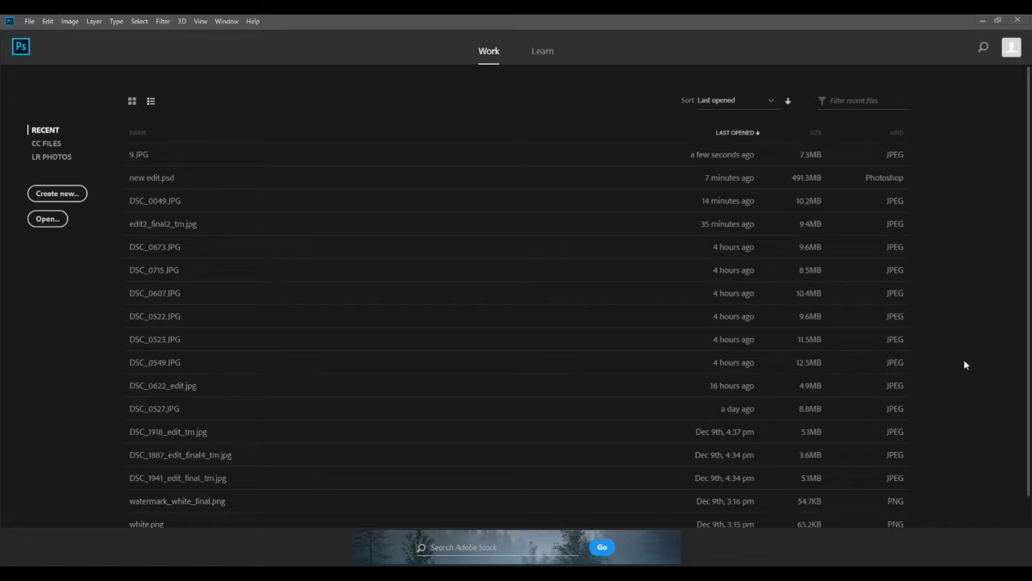
Open the photo 9.JPG from the Content-Aware tutorial's Video 5 folder
left_click(28, 23)
left_click(42, 46)
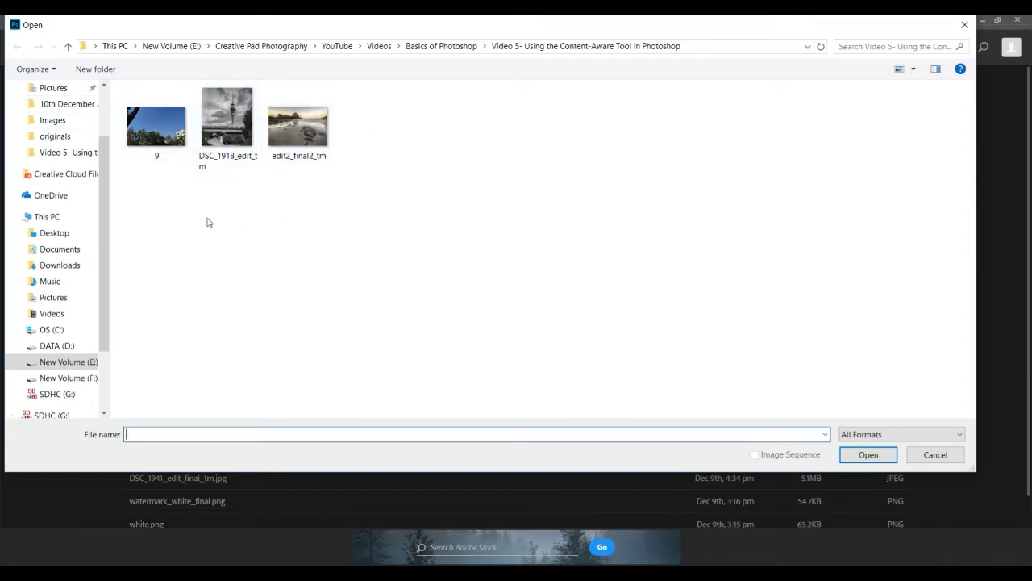
double_click(161, 130)
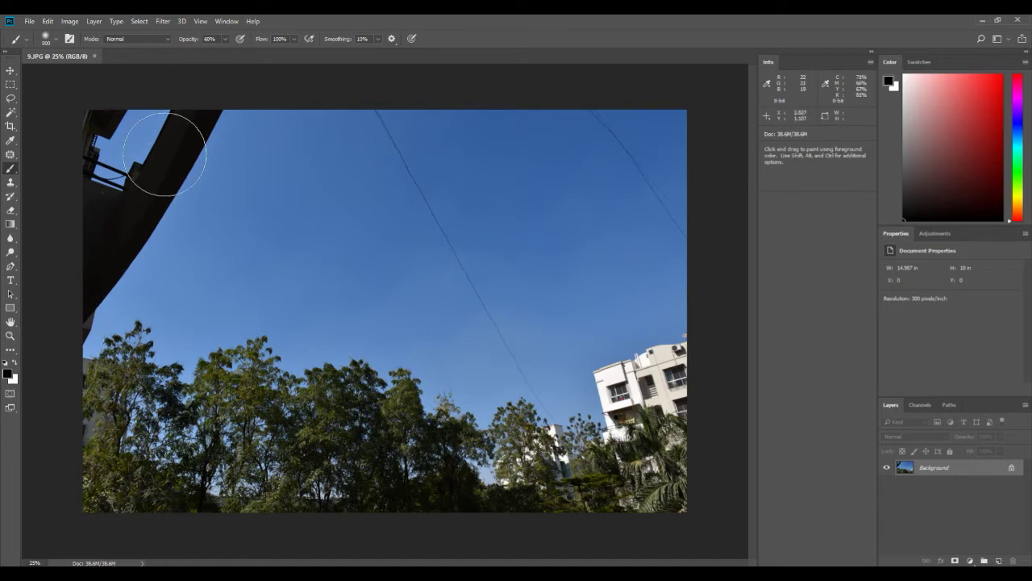
Convert the Background layer to Layer 0 and duplicate it as Layer 0 copy
double_click(1013, 475)
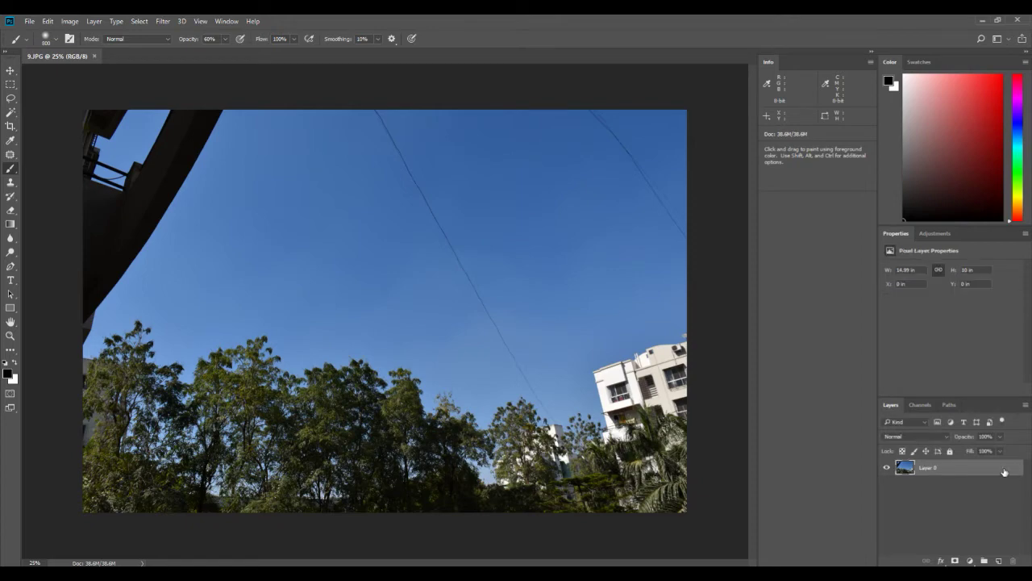
key("Escape")
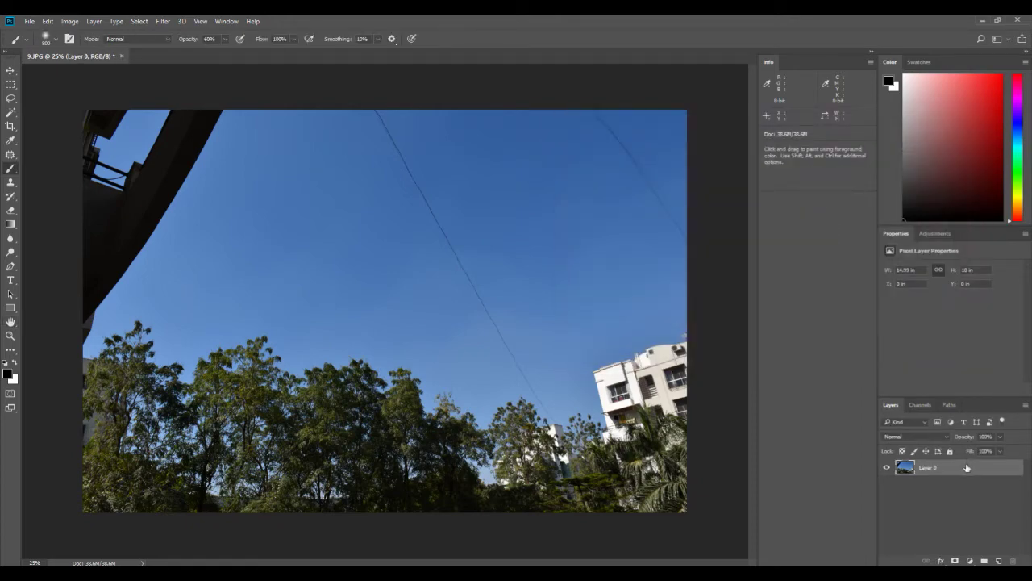
right_click(950, 476)
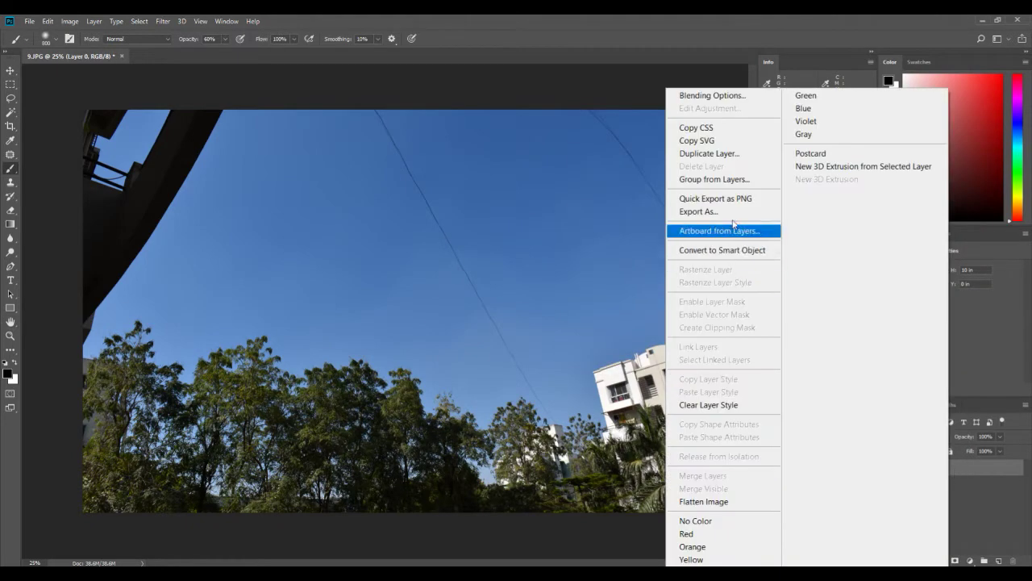
left_click(758, 157)
left_click(609, 188)
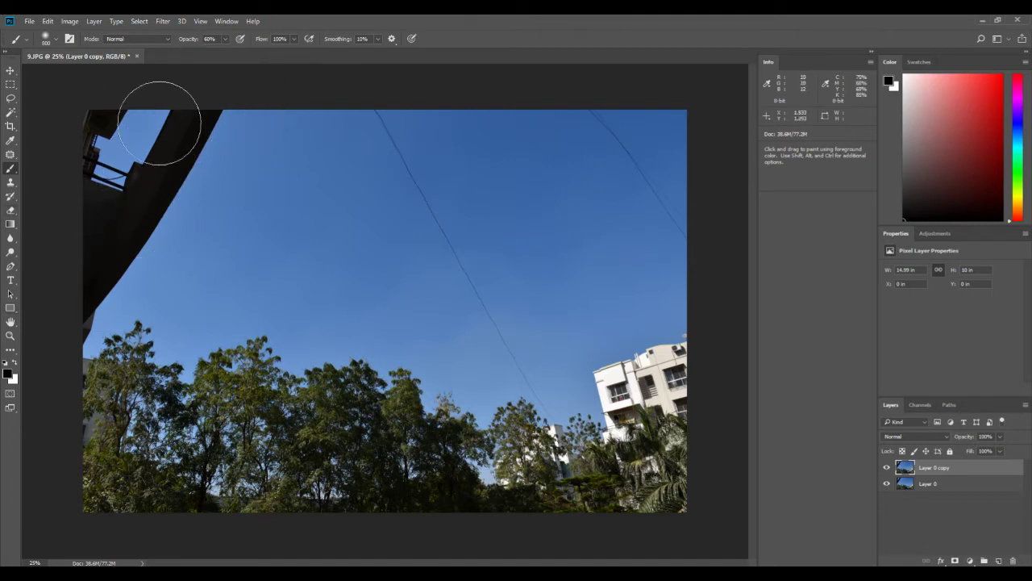
Lasso-select the dark building edge at the top-left of the sky photo
left_click(11, 99)
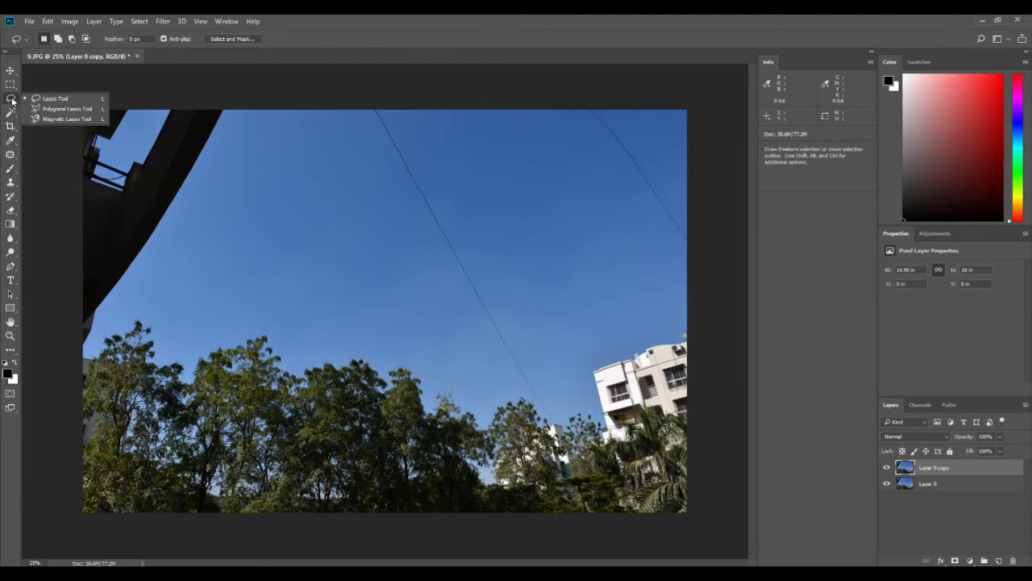
left_click(58, 99)
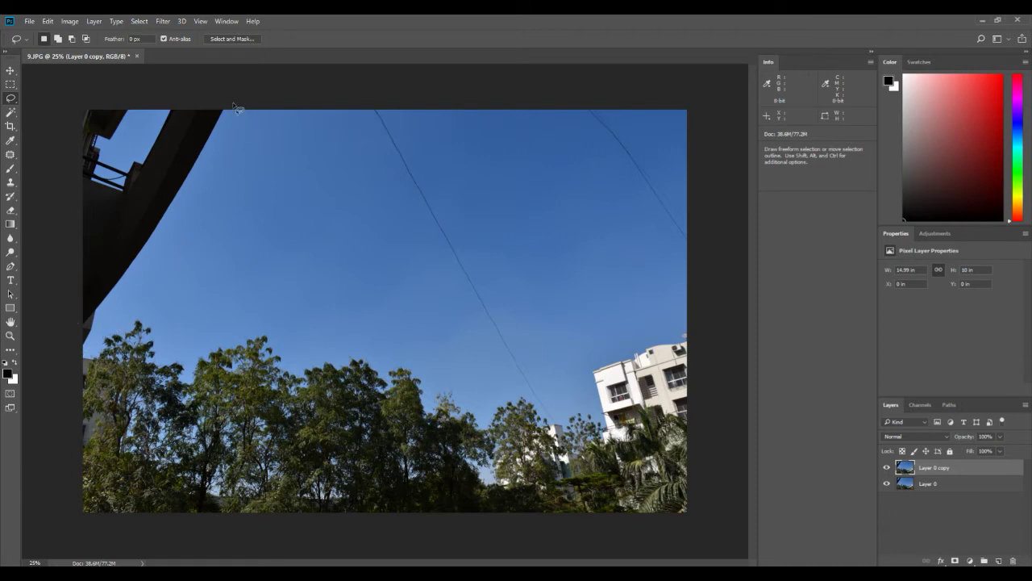
left_click_drag(232, 110, 218, 160)
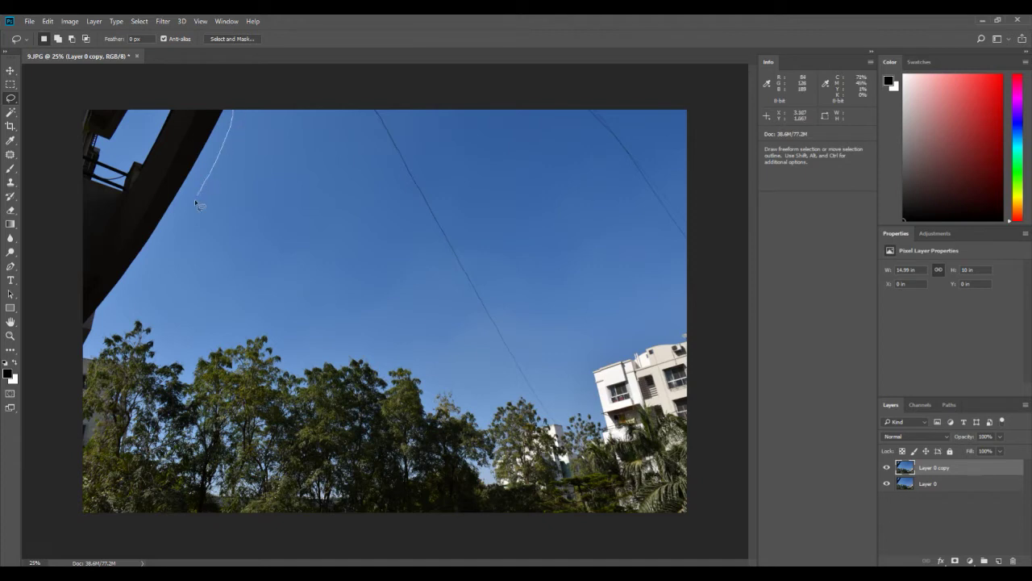
mouse_move(150, 256)
left_mouse_down()
mouse_move(81, 352)
mouse_move(52, 249)
mouse_move(30, 83)
mouse_move(100, 67)
mouse_move(236, 72)
left_mouse_up()
Fill the building selection with Content-Aware contents
left_click(47, 23)
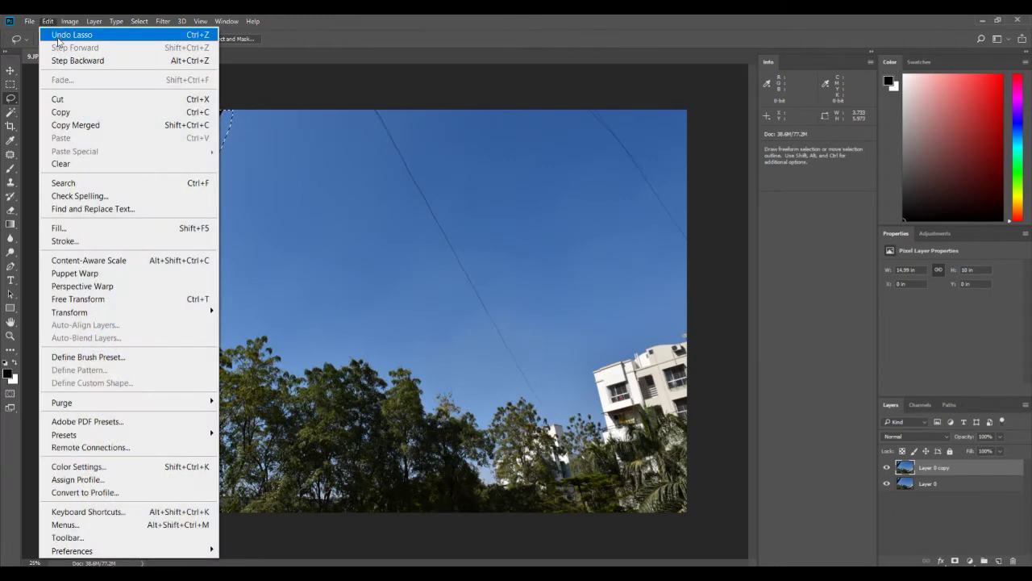
left_click(77, 232)
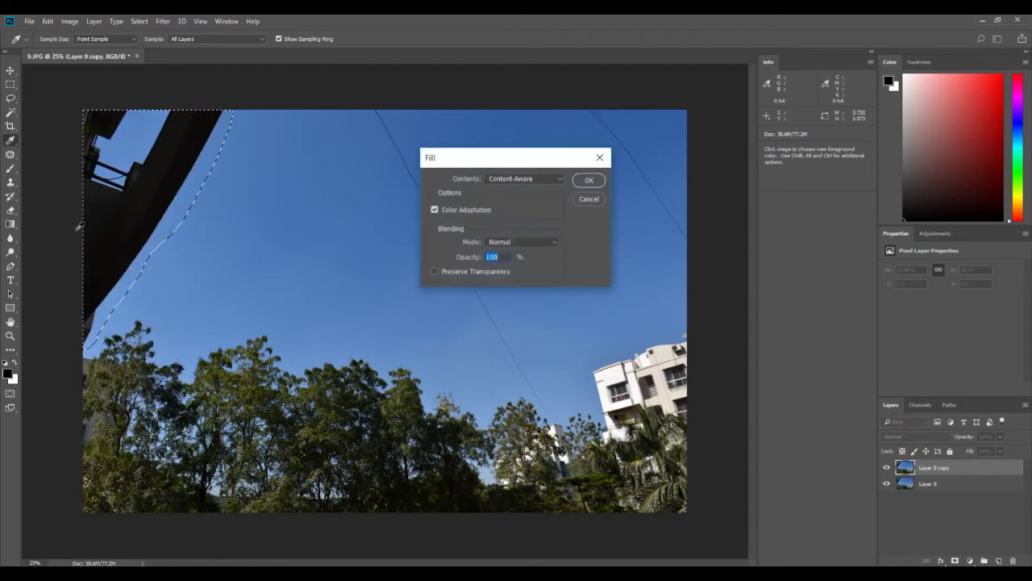
left_click(526, 179)
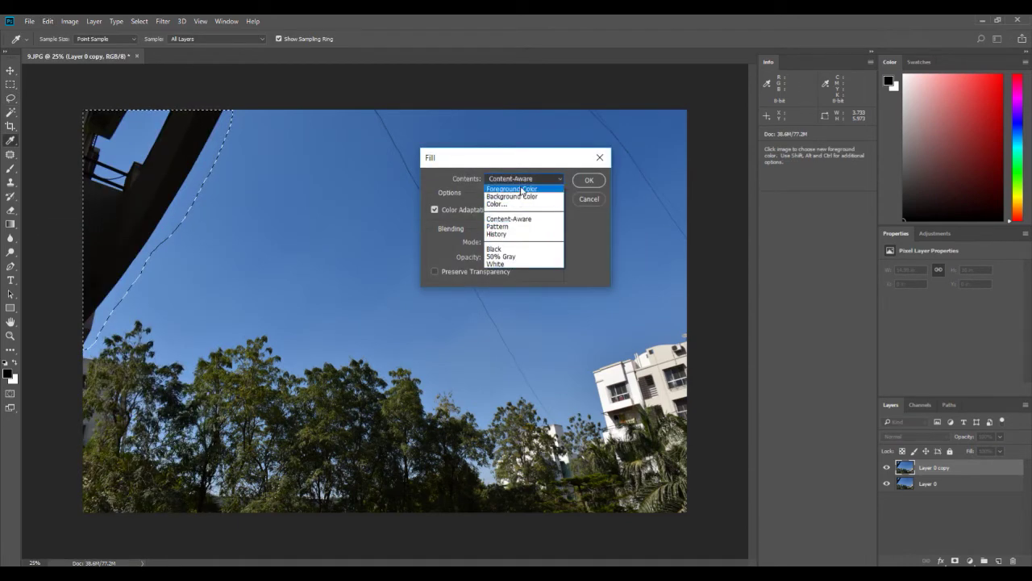
left_click(524, 188)
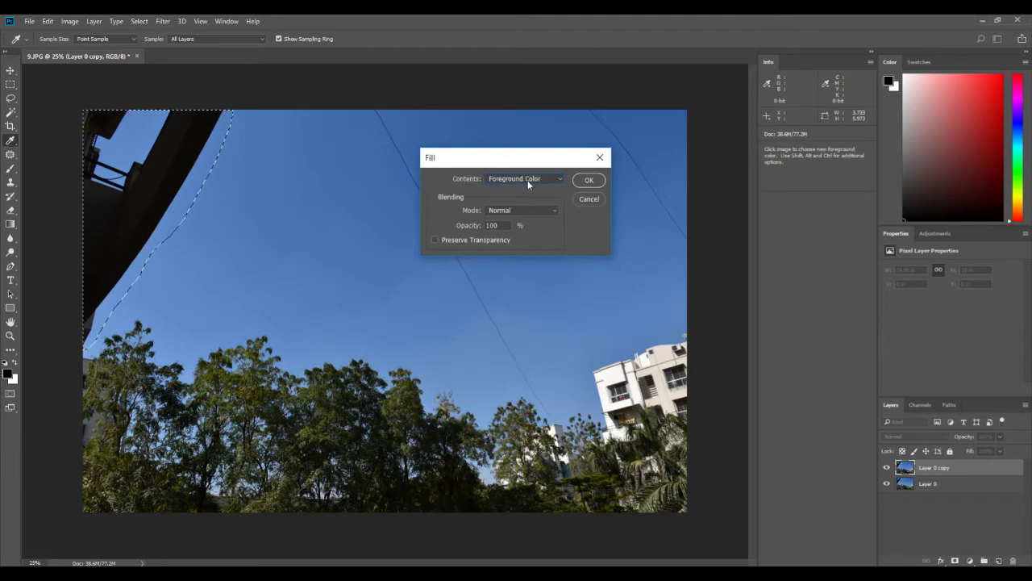
left_click(527, 179)
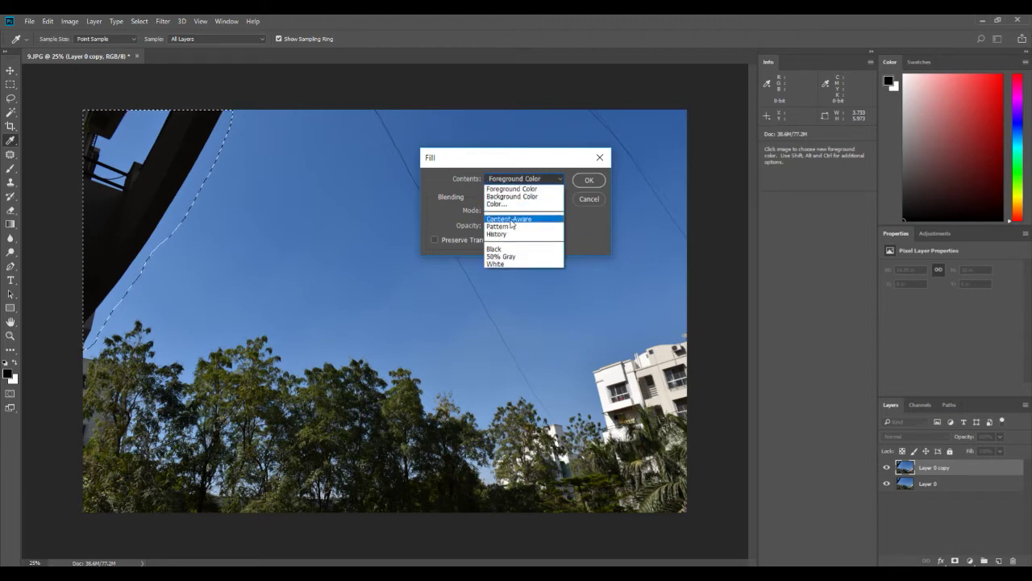
left_click(520, 220)
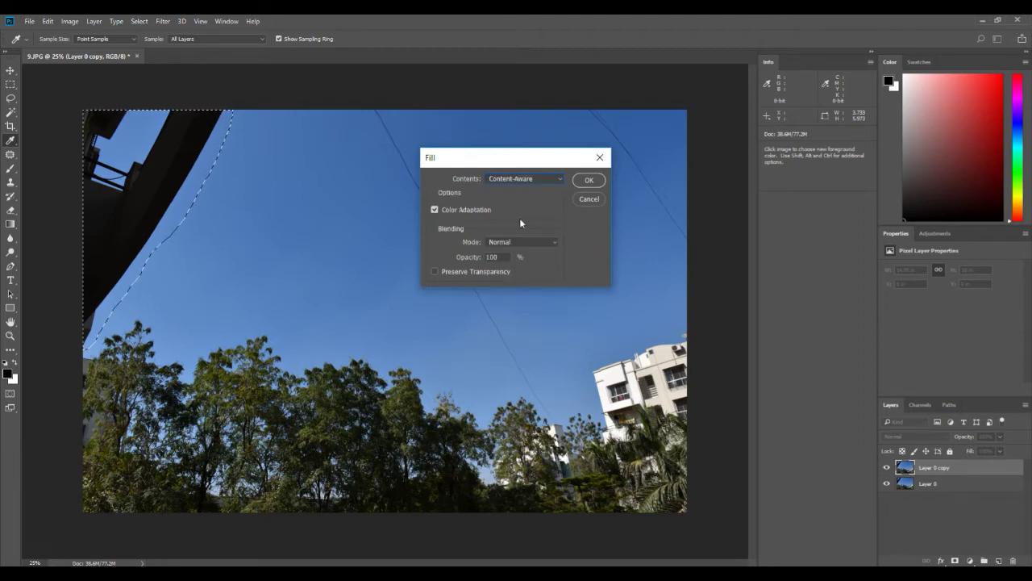
left_click(587, 180)
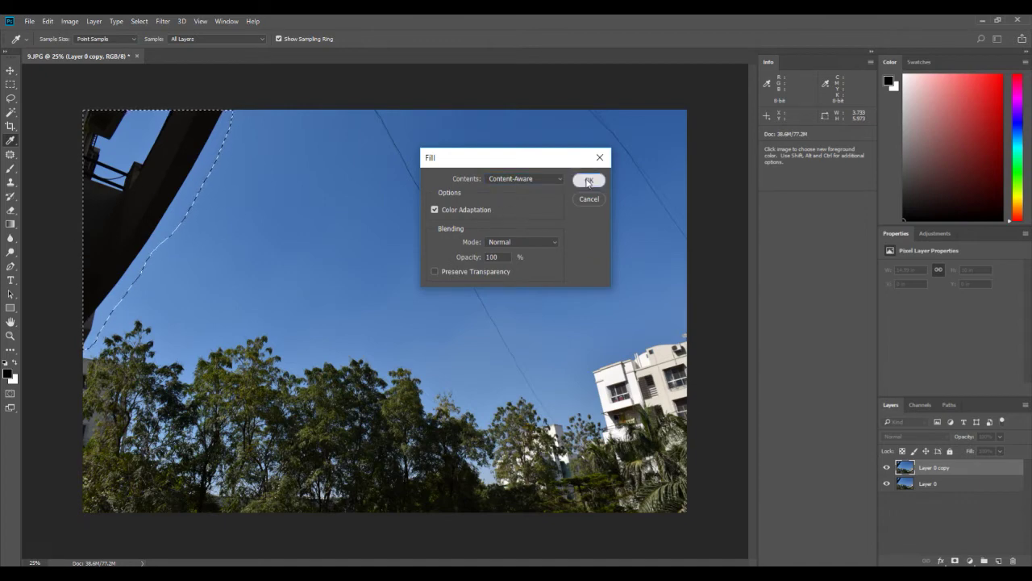
key("l")
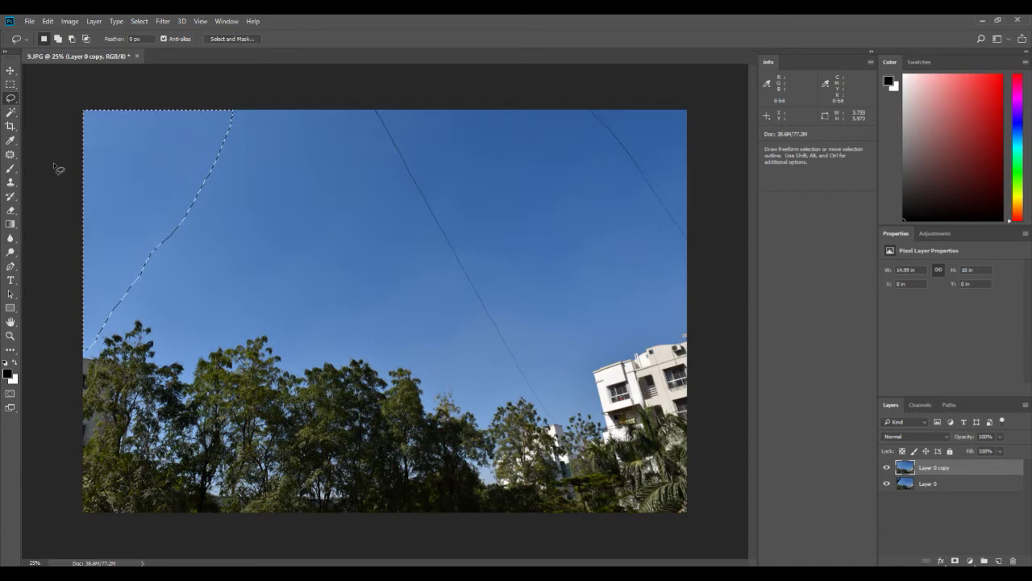
Lasso around the middle power lines, Content-Aware fill them, and deselect
key("ctrl+d")
left_click_drag(401, 196, 483, 338)
mouse_move(512, 381)
left_mouse_down()
mouse_move(524, 395)
mouse_move(501, 300)
mouse_move(426, 146)
mouse_move(364, 96)
mouse_move(367, 107)
left_mouse_up()
left_click(48, 21)
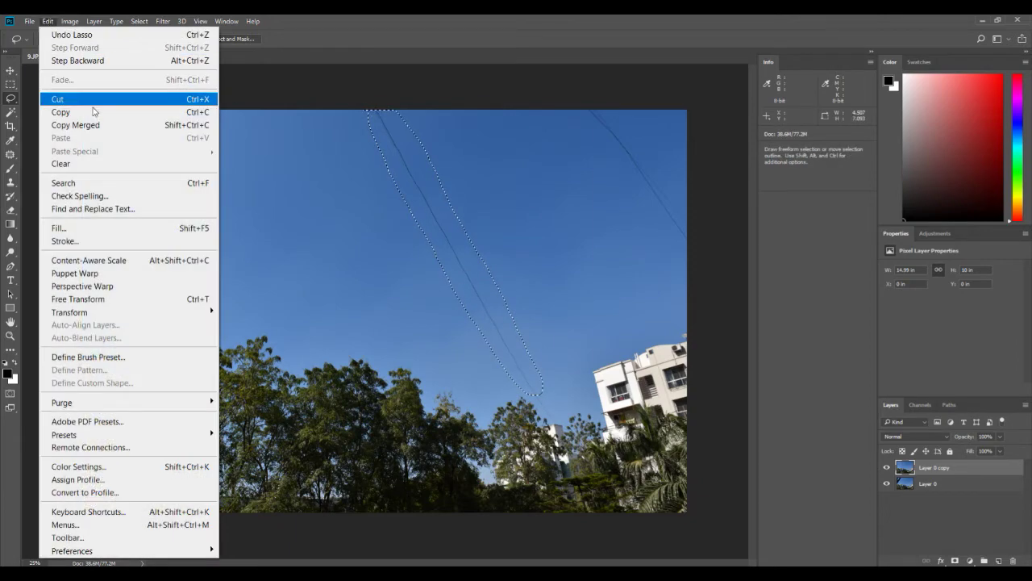
left_click(119, 229)
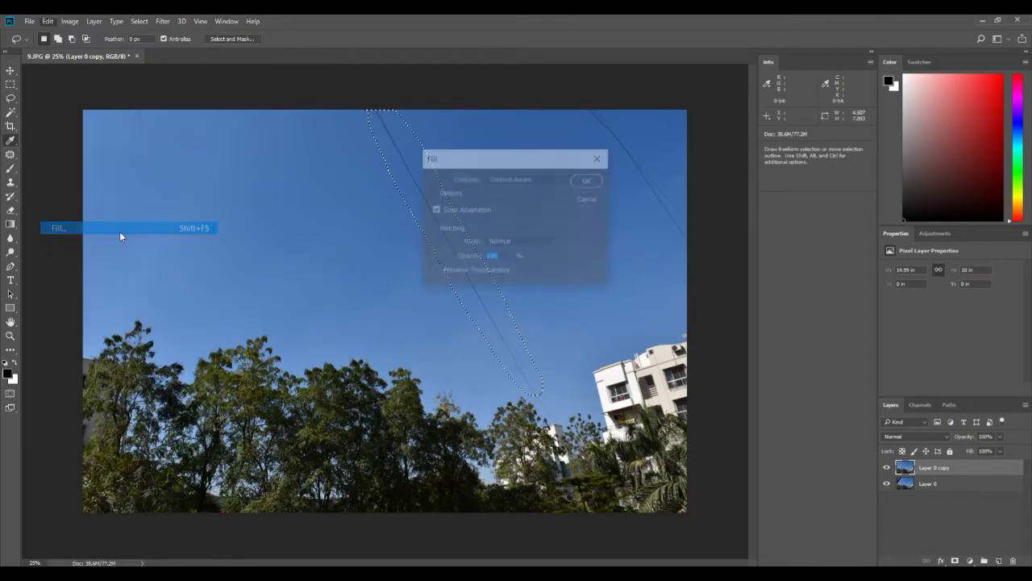
left_click(584, 181)
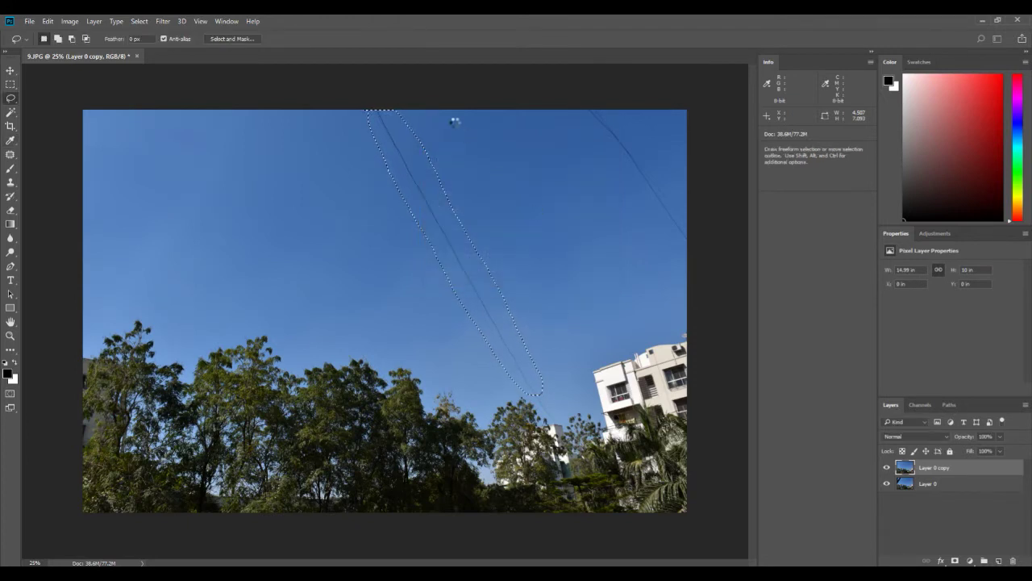
key("ctrl+d")
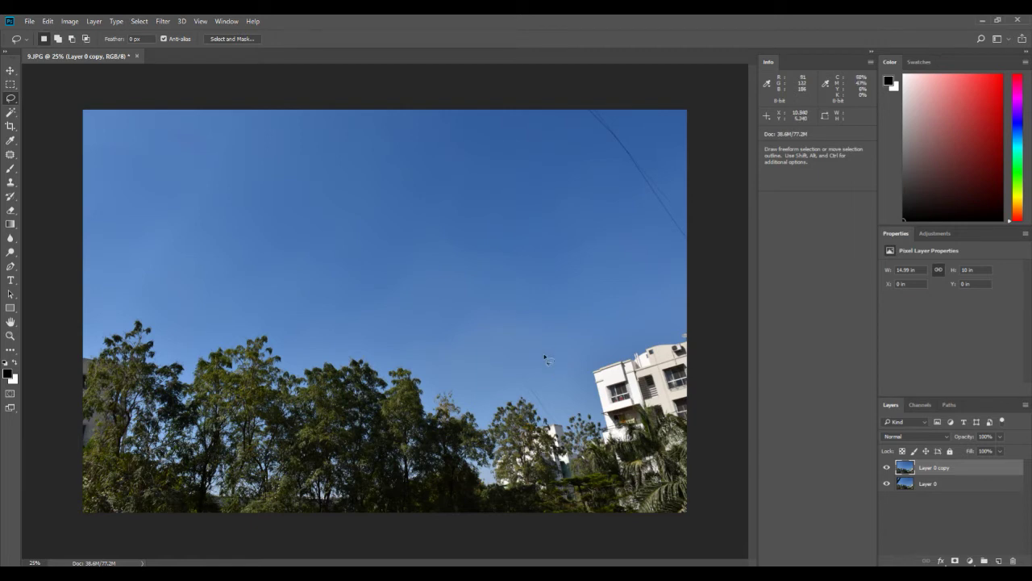
Lasso the top-right wires, Content-Aware fill them away, and deselect
mouse_move(581, 118)
left_mouse_down()
mouse_move(666, 229)
mouse_move(689, 244)
mouse_move(701, 220)
mouse_move(686, 185)
mouse_move(611, 104)
mouse_move(570, 91)
left_mouse_up()
left_click(70, 21)
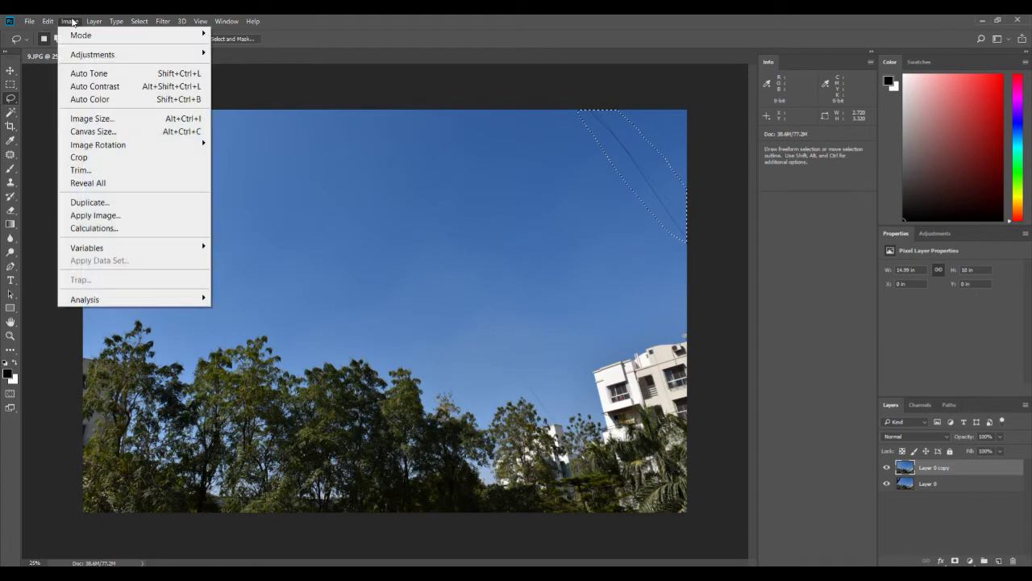
left_click(84, 30)
left_click(50, 21)
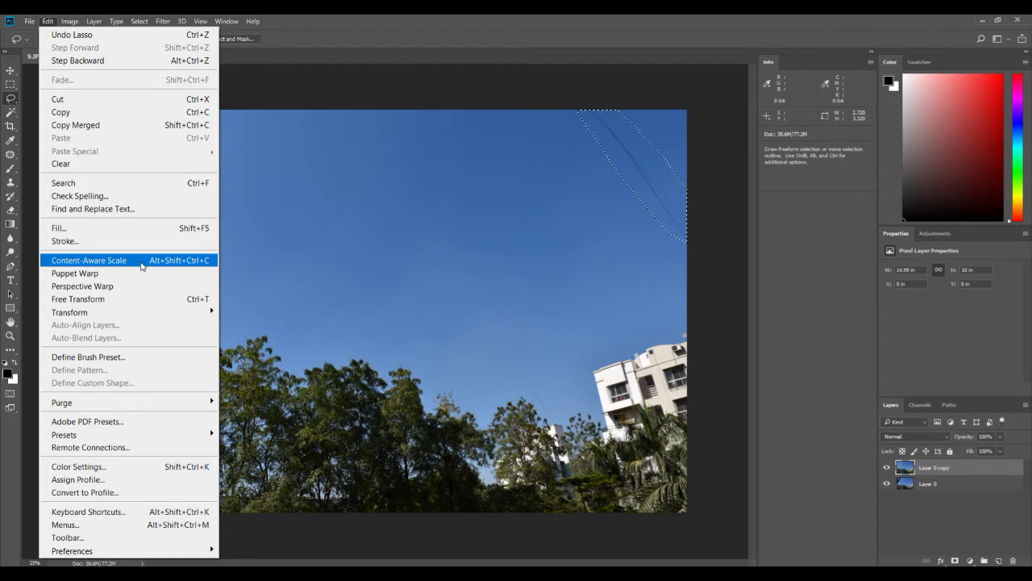
left_click(108, 228)
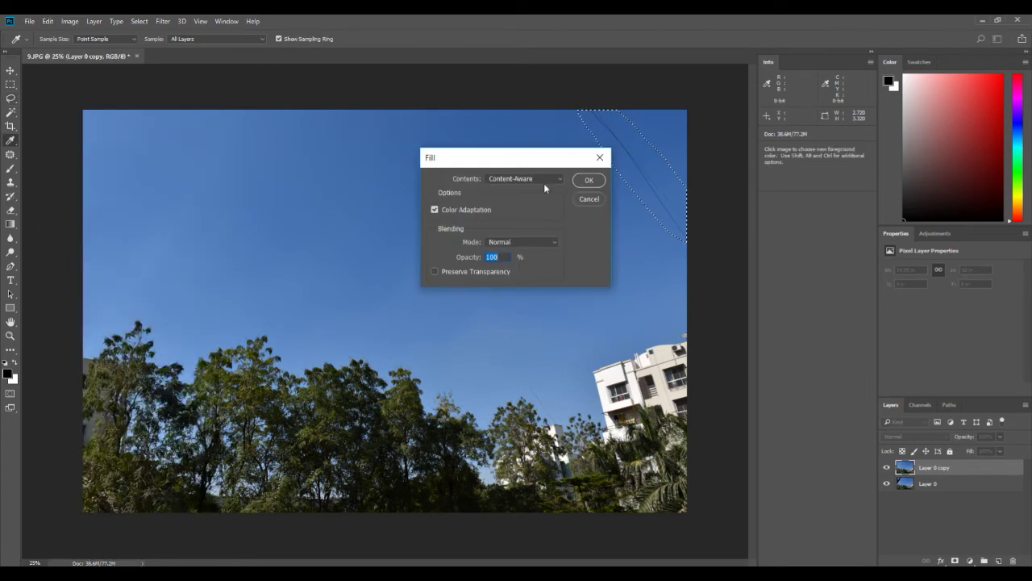
left_click(589, 180)
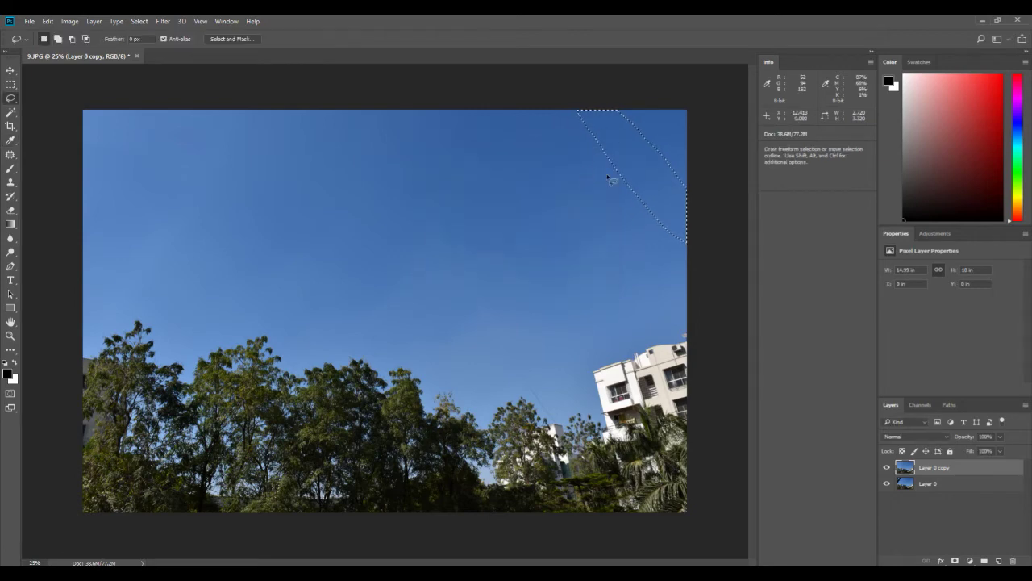
key("ctrl+d")
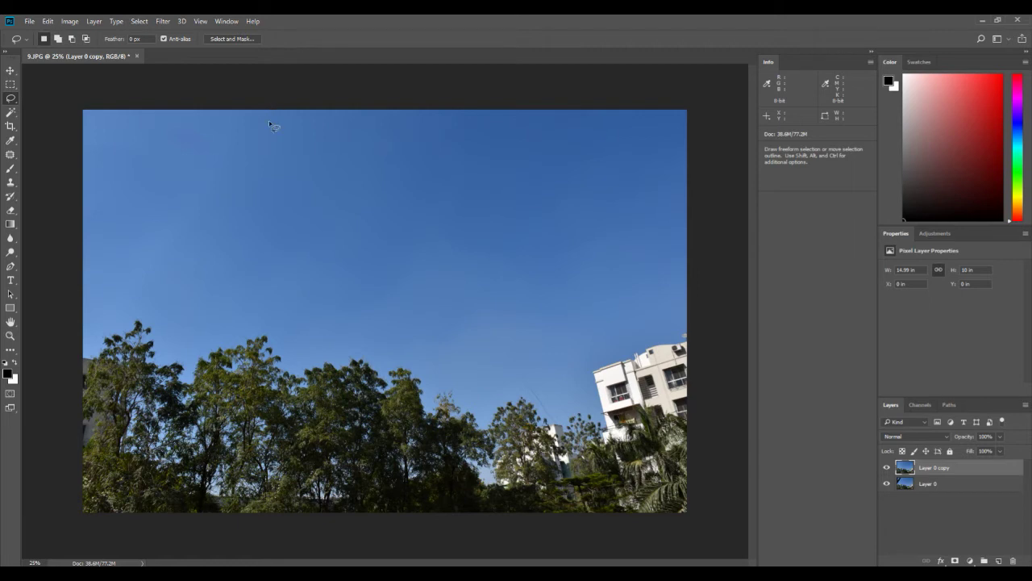
Change the canvas height from 3000 to 3300 pixels, anchored bottom-centre
left_click(69, 21)
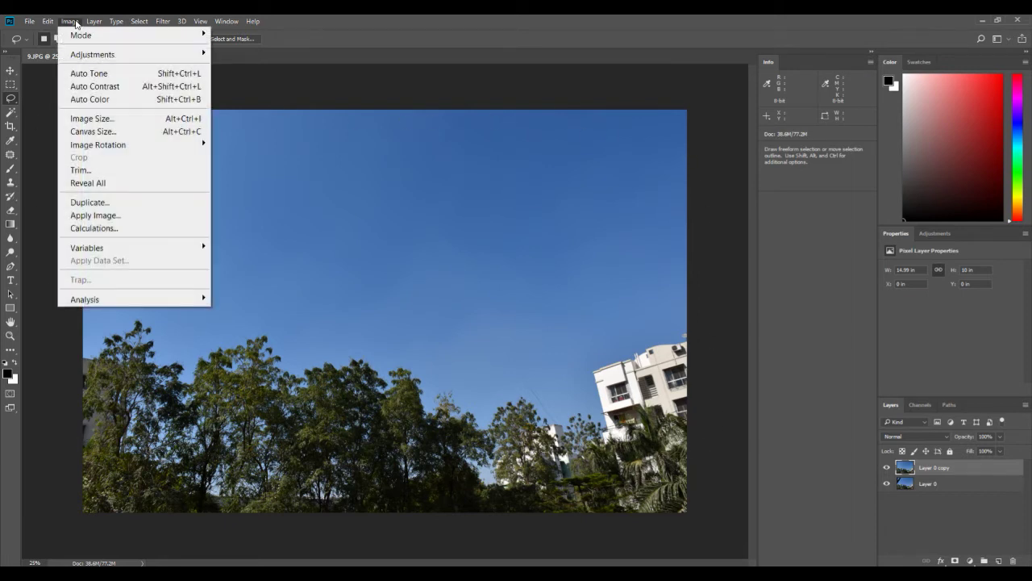
left_click(108, 134)
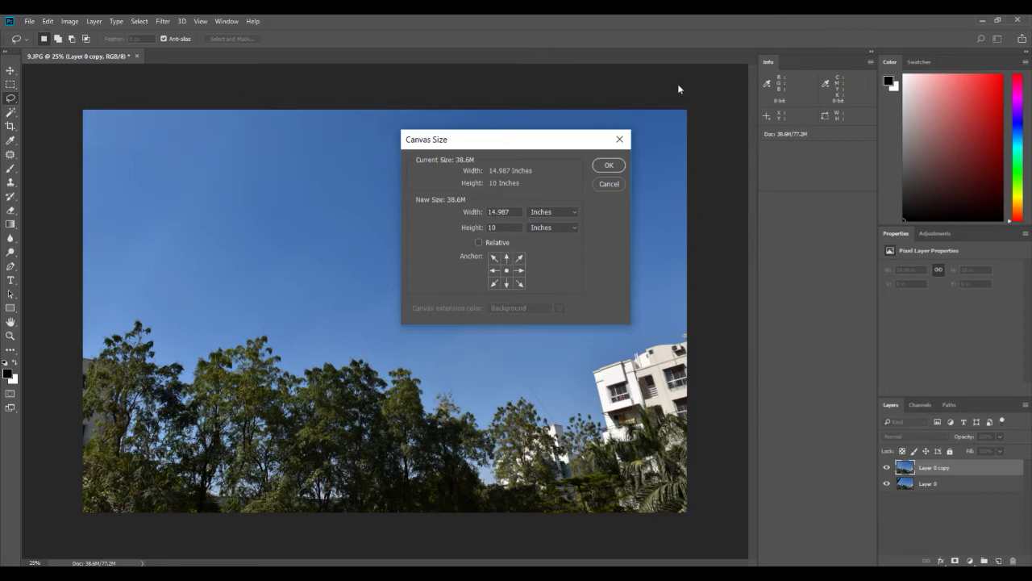
left_click(507, 283)
left_click(554, 212)
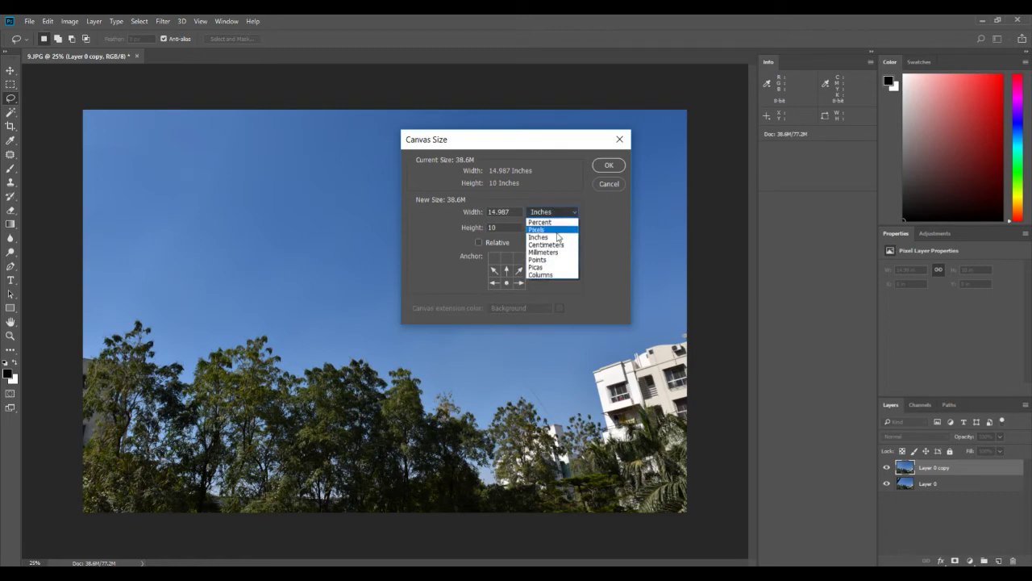
left_click(553, 216)
left_click(553, 216)
left_click(553, 230)
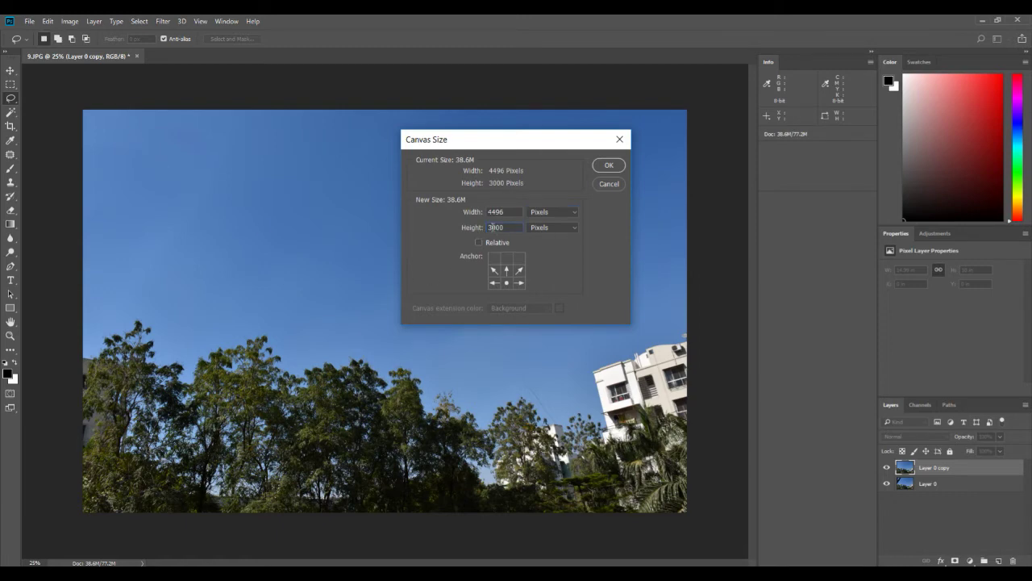
type("33")
left_click(606, 165)
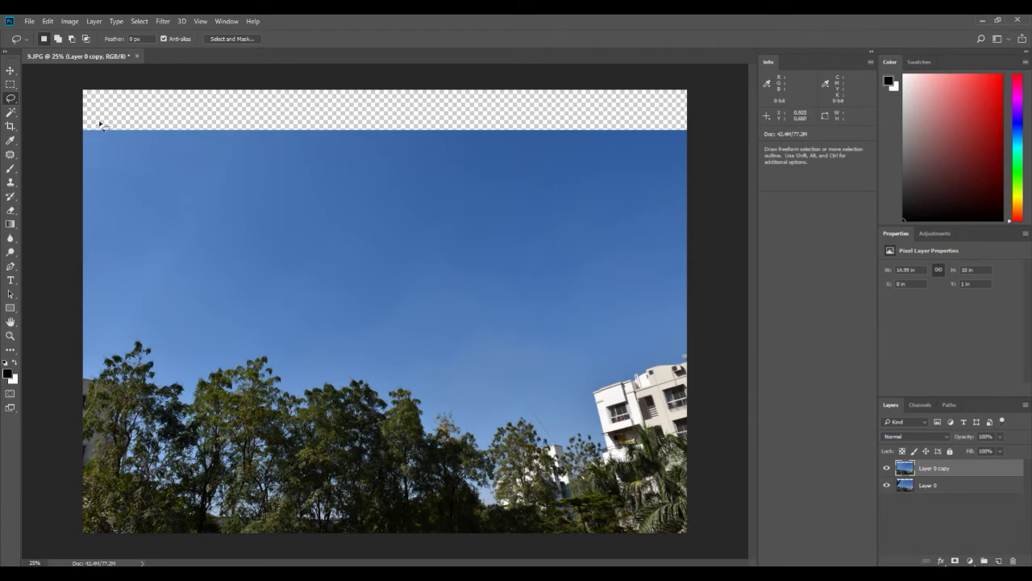
Select the transparent top strip using the Magic Wand Tool
left_click(11, 112)
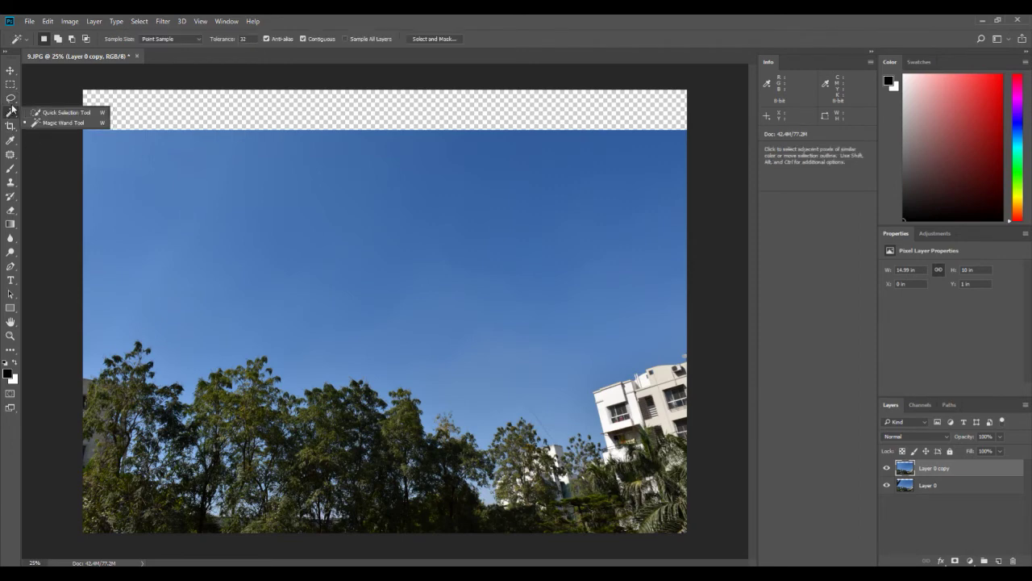
left_click(51, 125)
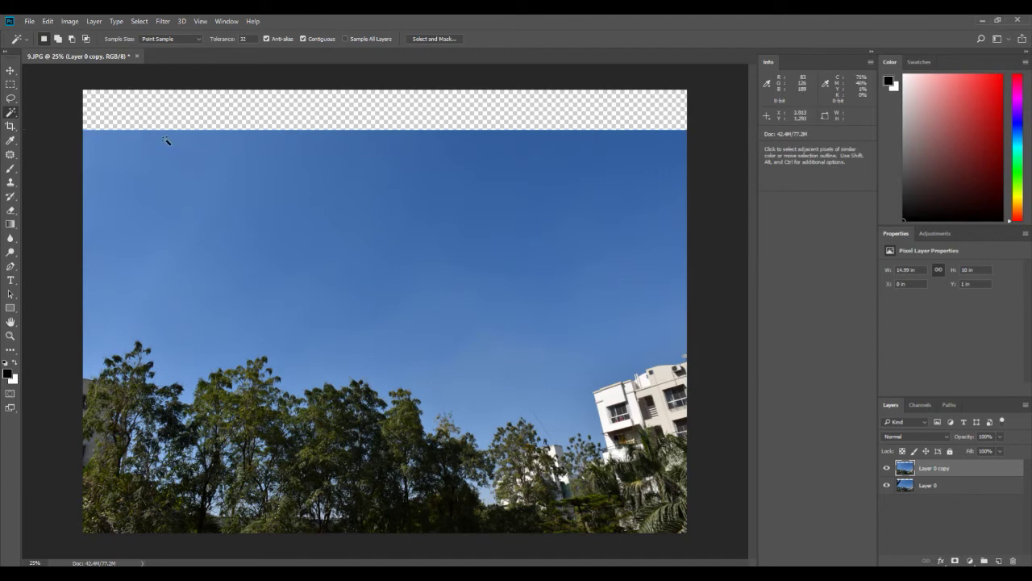
left_click(155, 107)
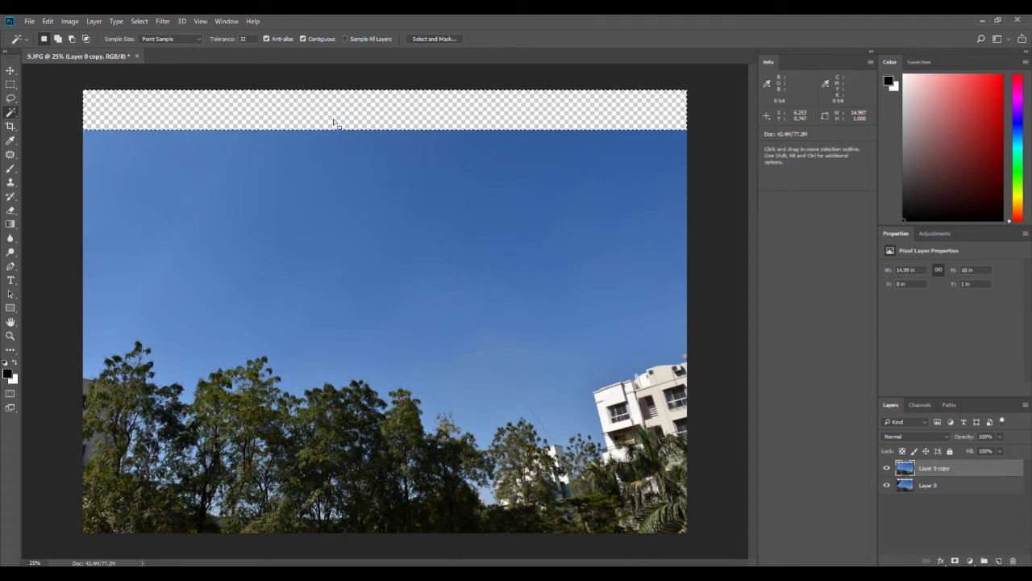
Apply Select > Modify > Expand with 4 pixels to the top-strip selection
left_click(140, 21)
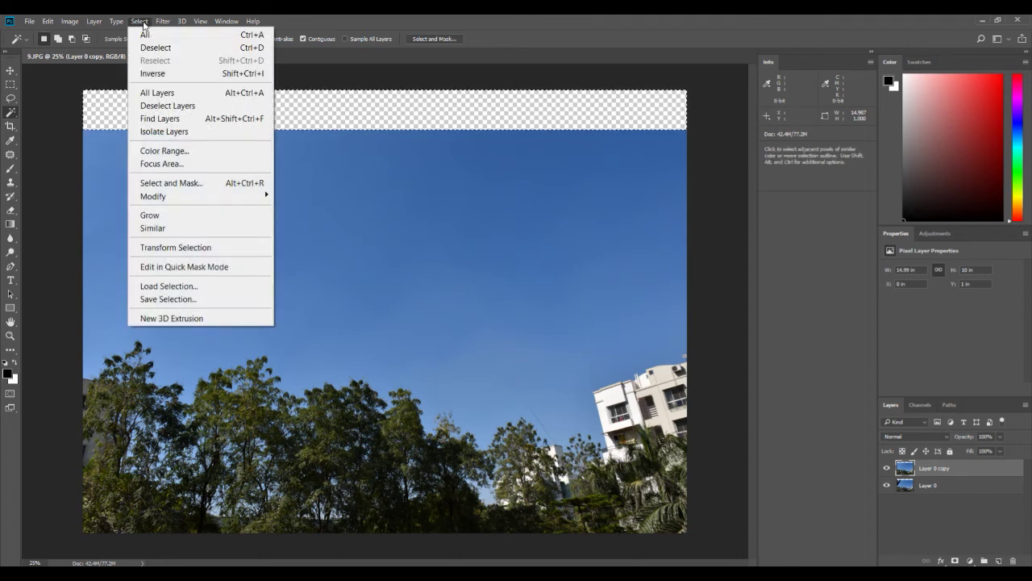
mouse_move(207, 198)
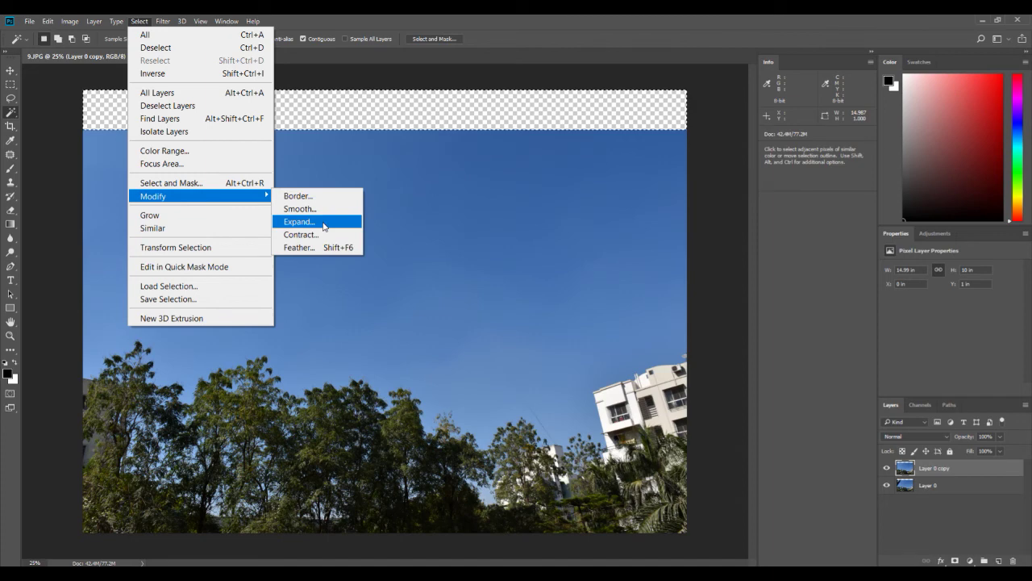
left_click(324, 227)
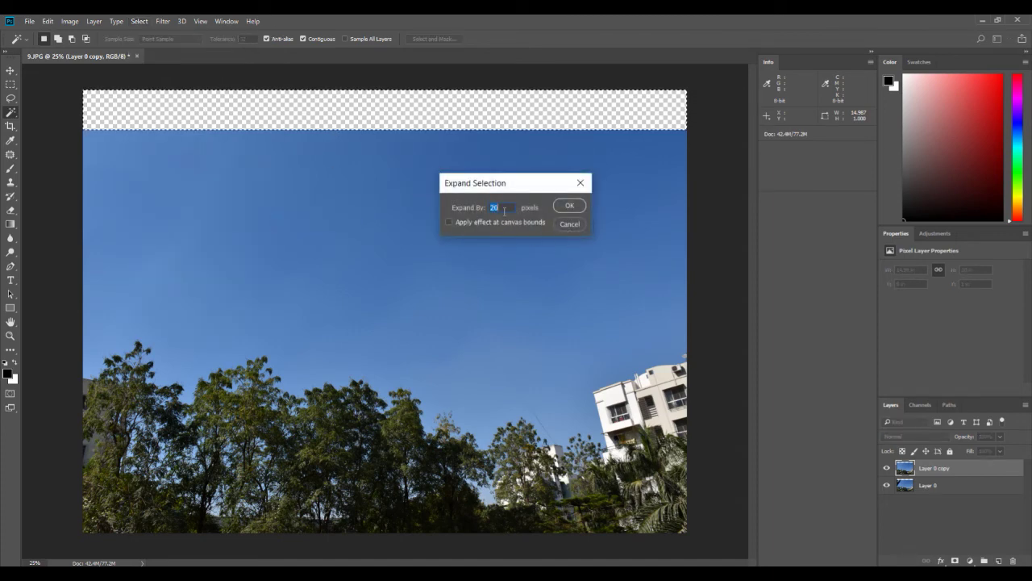
type("4")
left_click(569, 206)
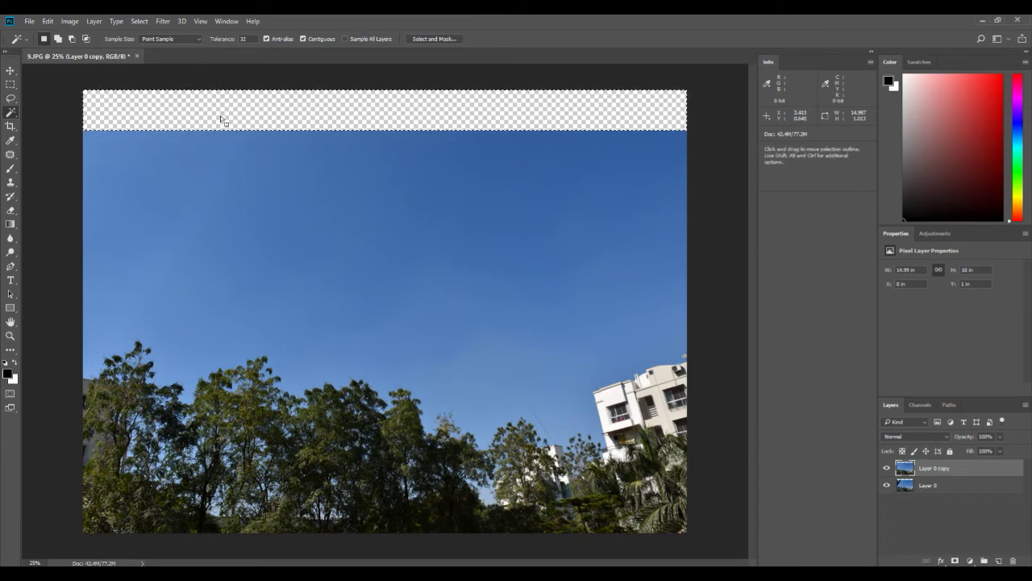
Content-Aware fill the expanded top strip with sky and deselect
left_click(48, 21)
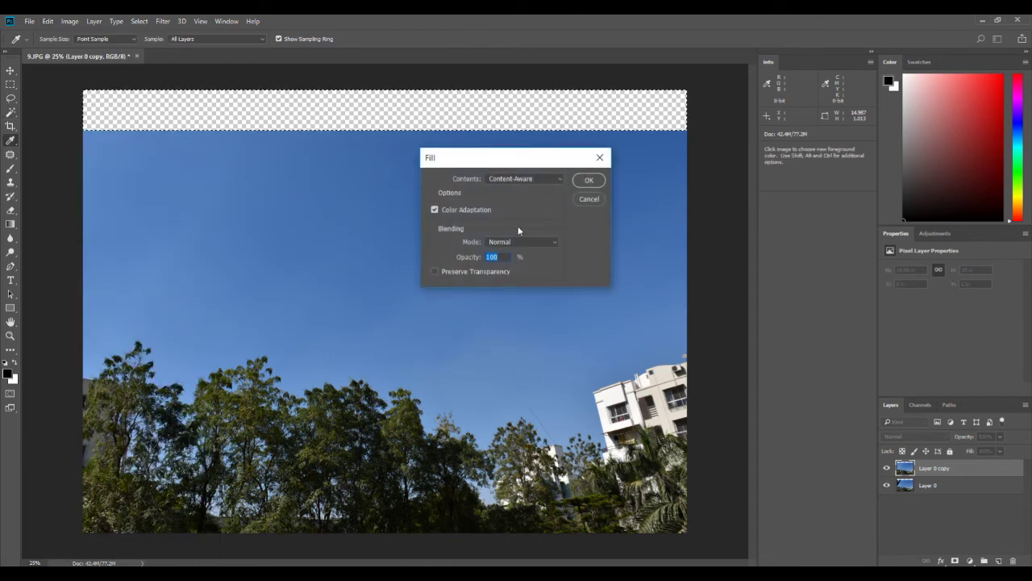
left_click(588, 181)
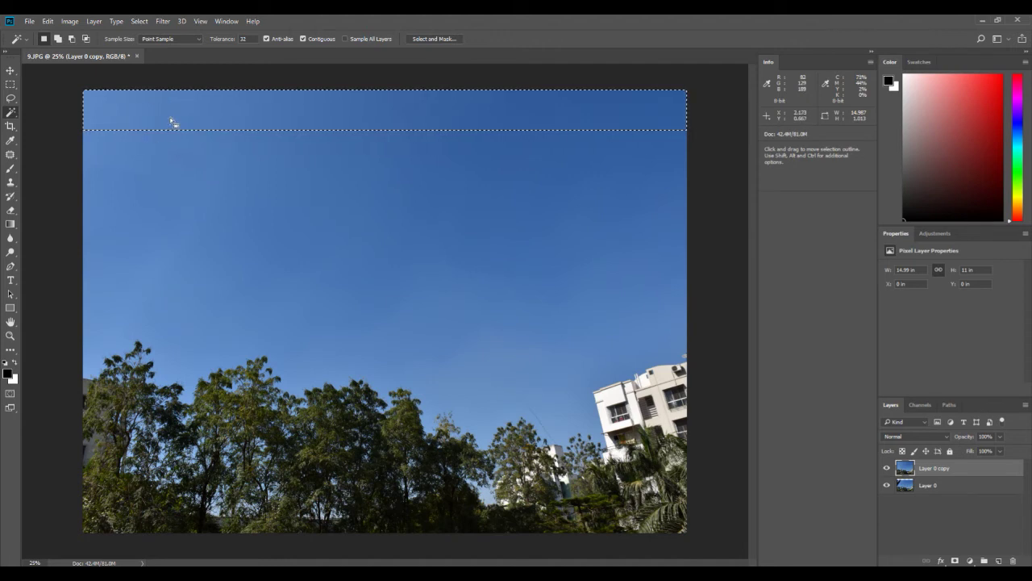
key("ctrl+d")
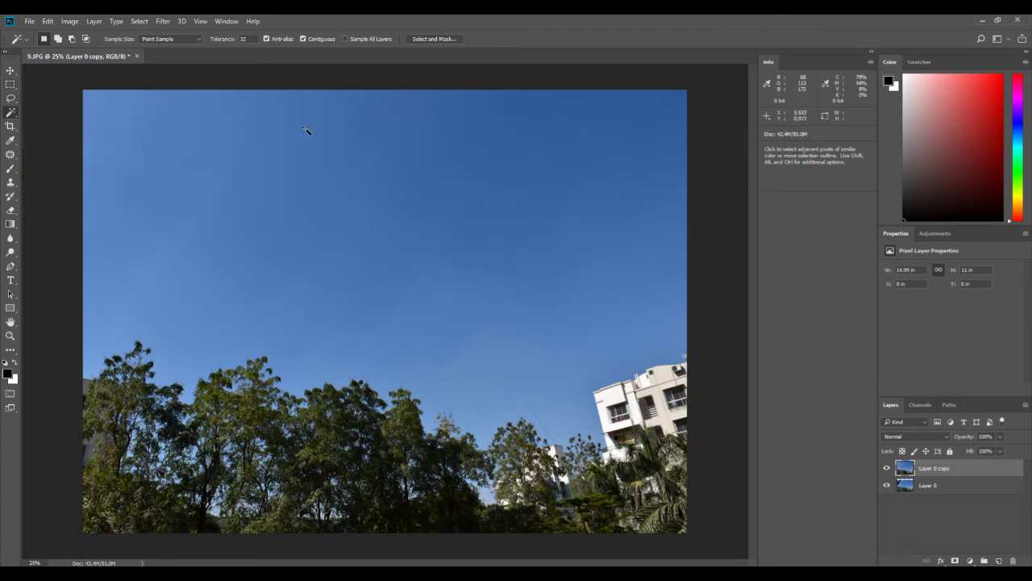
left_click(29, 20)
Open DSC_1918_edit_bw.jpg and unlock its Background as Layer 0
left_click(35, 47)
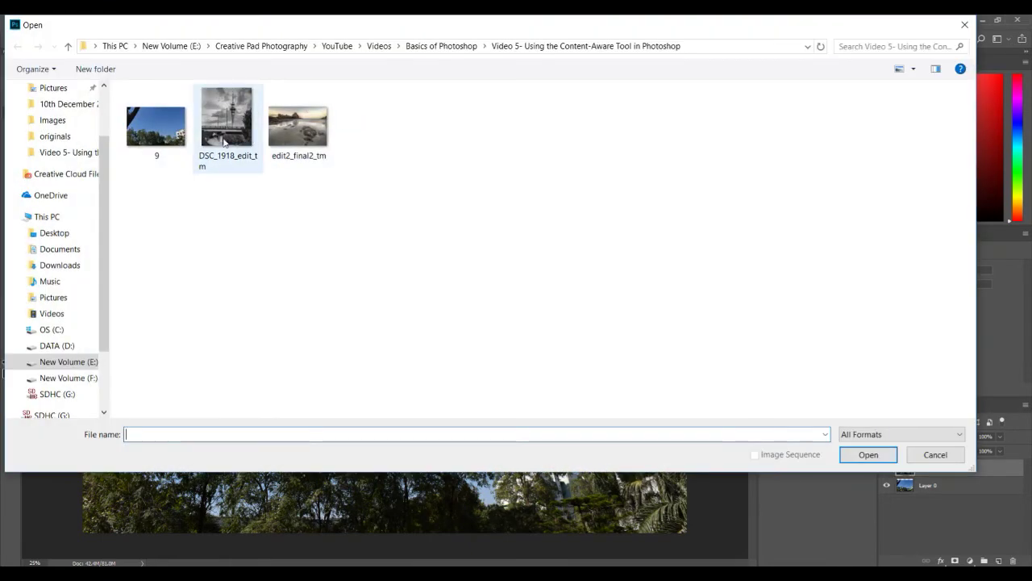
double_click(230, 114)
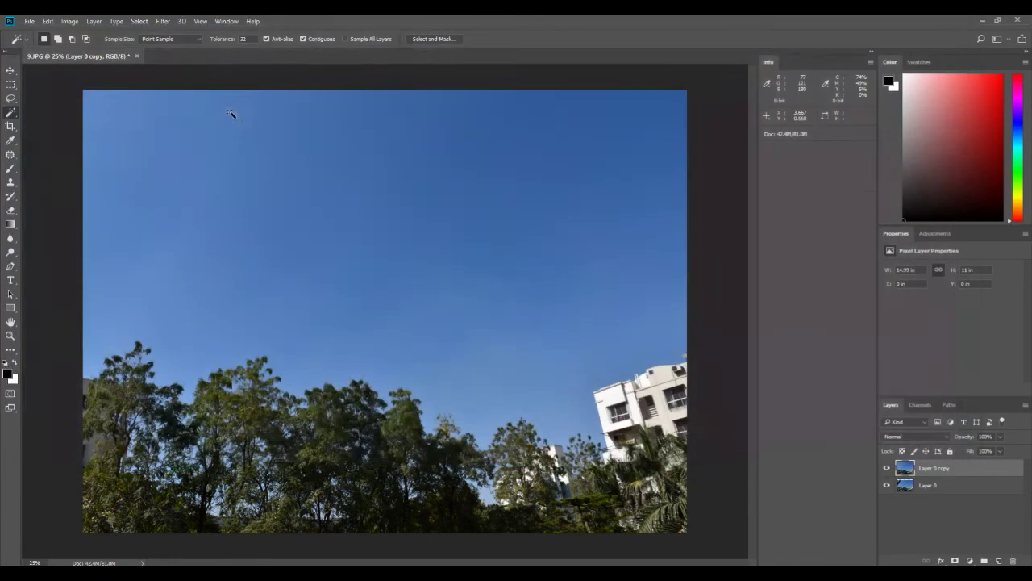
left_click(1011, 469)
double_click(980, 470)
left_click(951, 149)
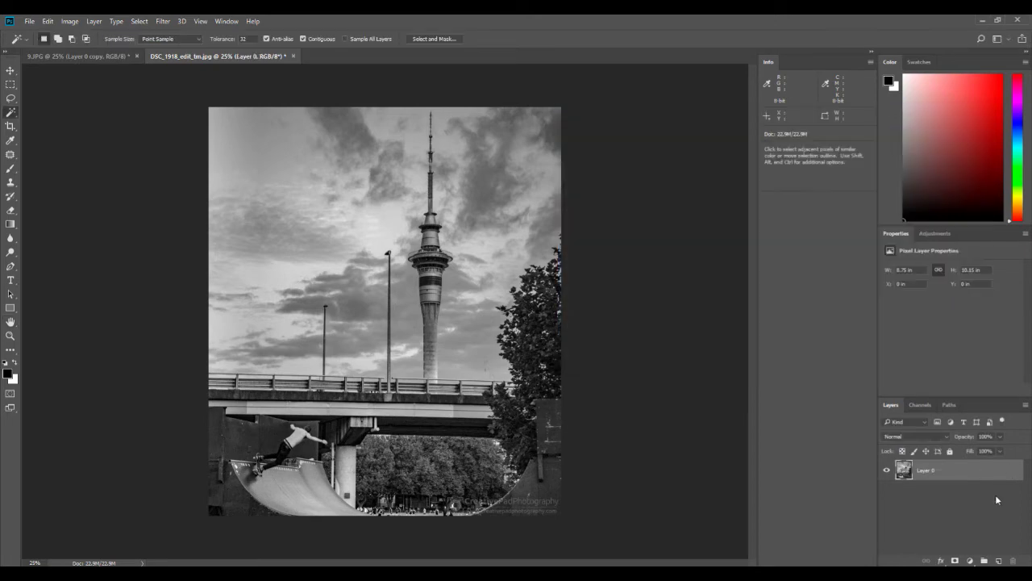
Duplicate Layer 0 as Layer 0 copy and fit the tower photo on screen
right_click(971, 469)
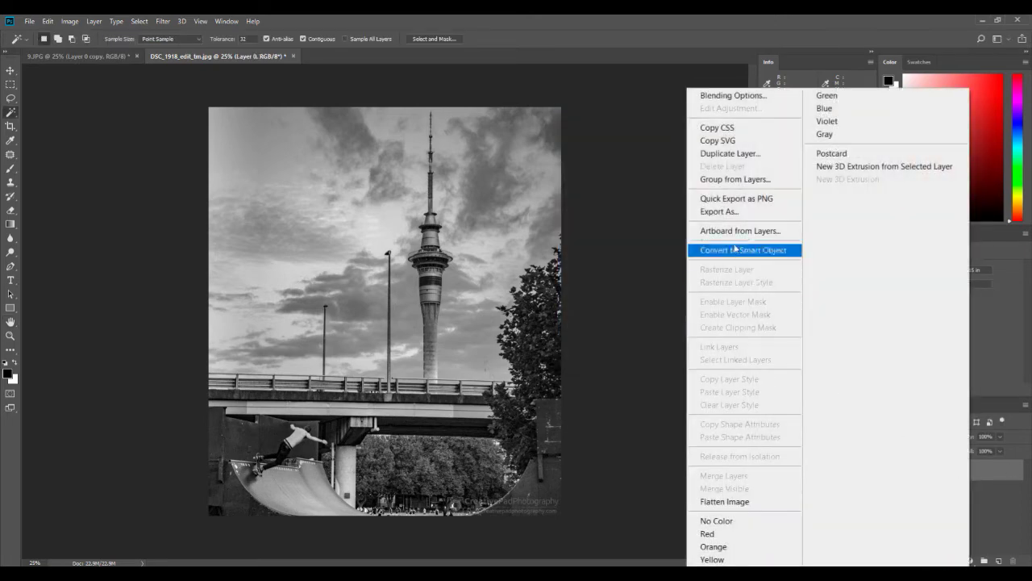
left_click(730, 153)
left_click(608, 188)
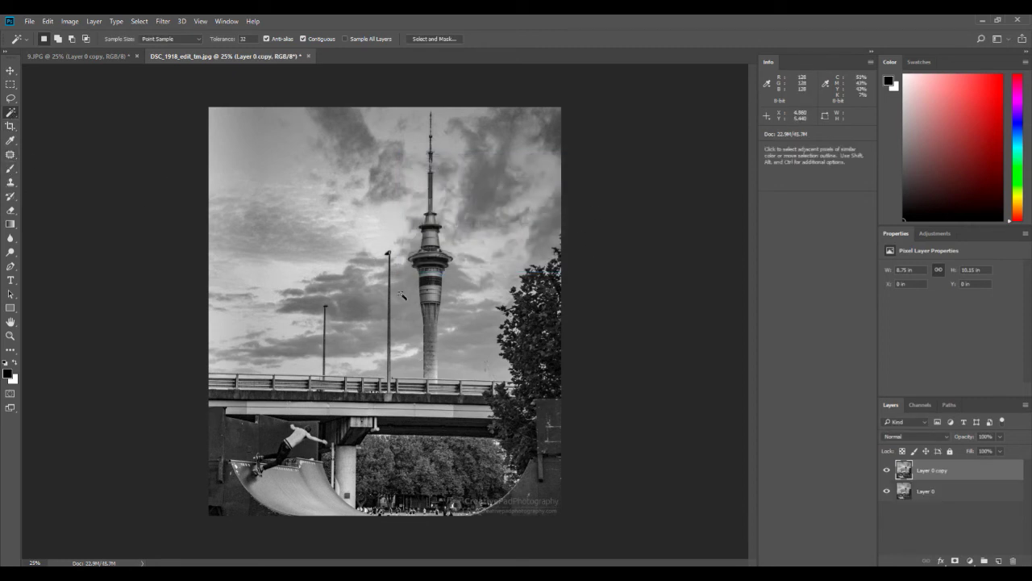
left_click(200, 21)
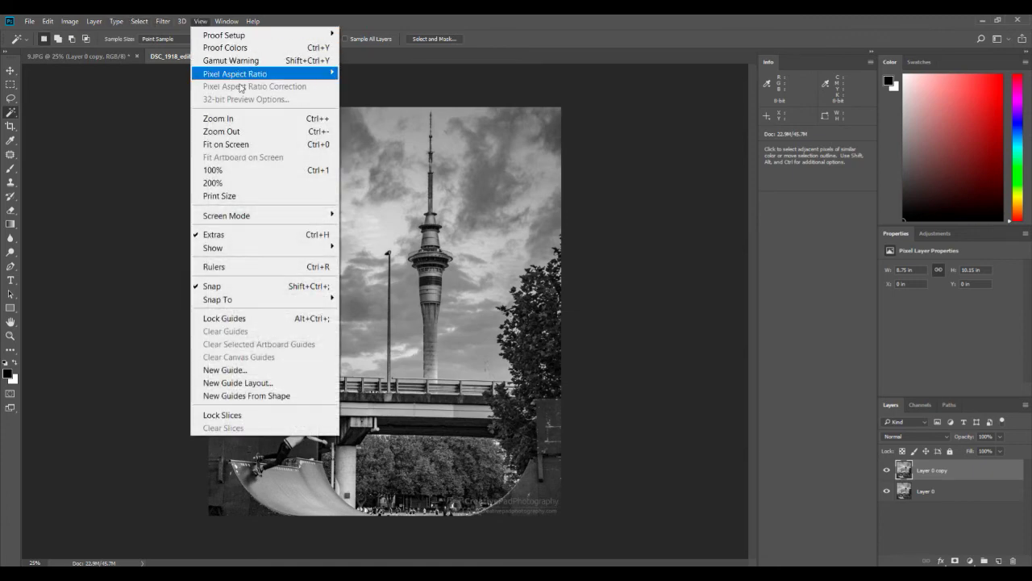
left_click(262, 148)
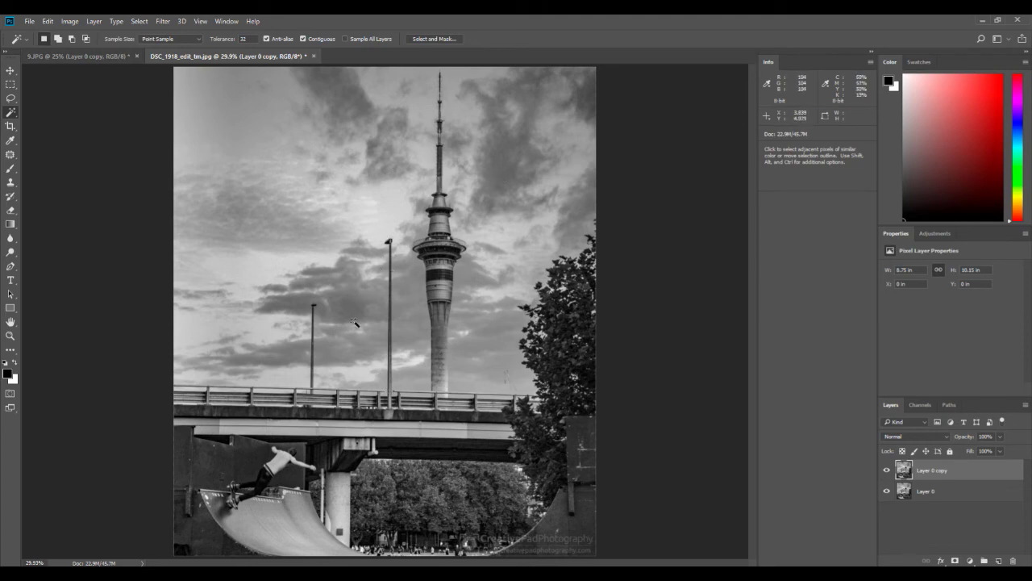
Lasso the left lamp post and Content-Aware fill it with sky, then deselect
left_click(10, 97)
left_click(57, 98)
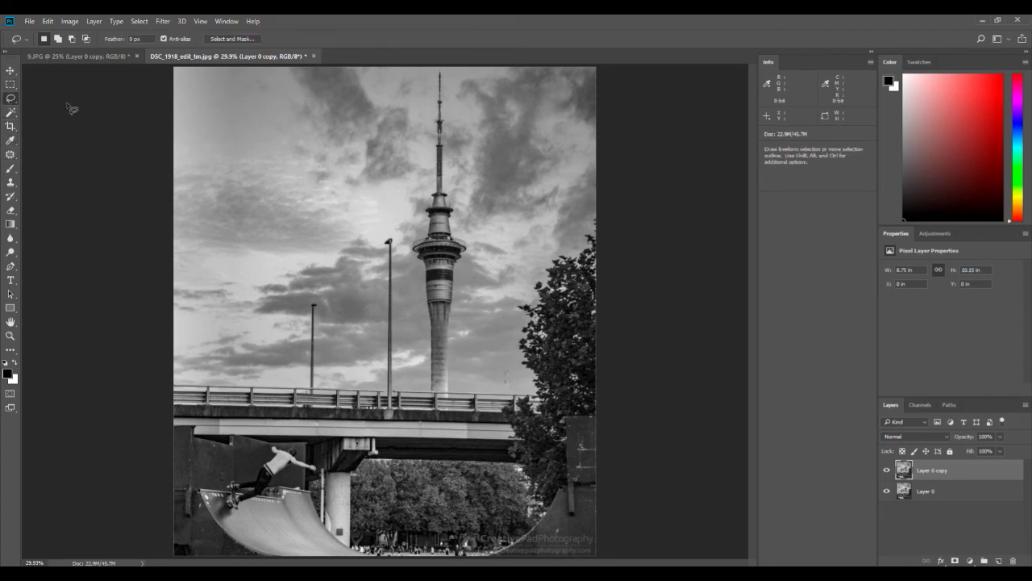
mouse_move(313, 299)
left_mouse_down()
mouse_move(311, 393)
mouse_move(327, 307)
left_mouse_up()
left_click(47, 21)
left_click(117, 229)
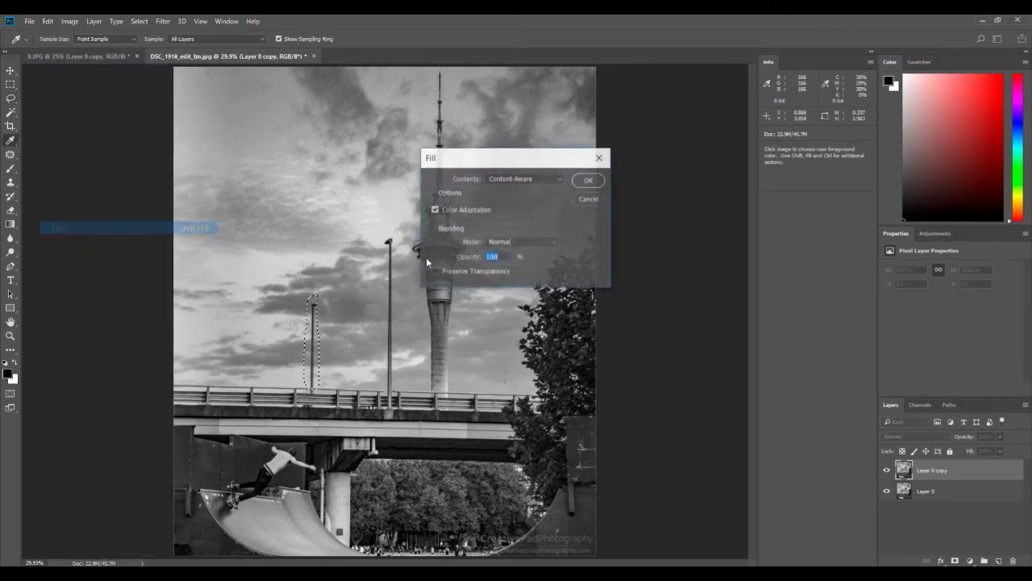
left_click(574, 180)
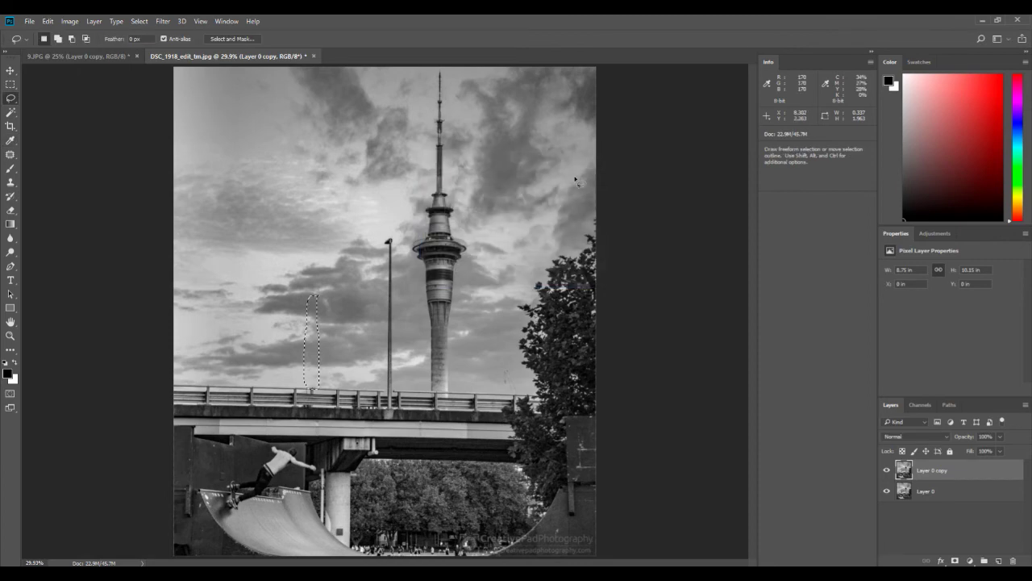
key("ctrl+d")
Lasso the right lamp post and Content-Aware fill it with sky, then deselect
mouse_move(390, 393)
left_mouse_down()
mouse_move(401, 367)
mouse_move(400, 316)
mouse_move(392, 233)
mouse_move(377, 232)
mouse_move(389, 394)
left_mouse_up()
left_click(48, 21)
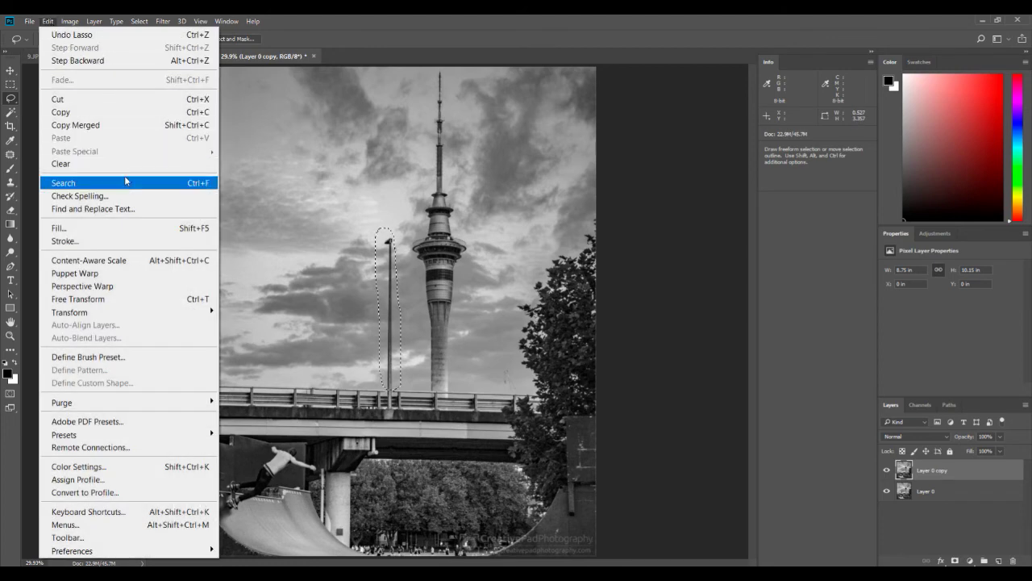
left_click(127, 228)
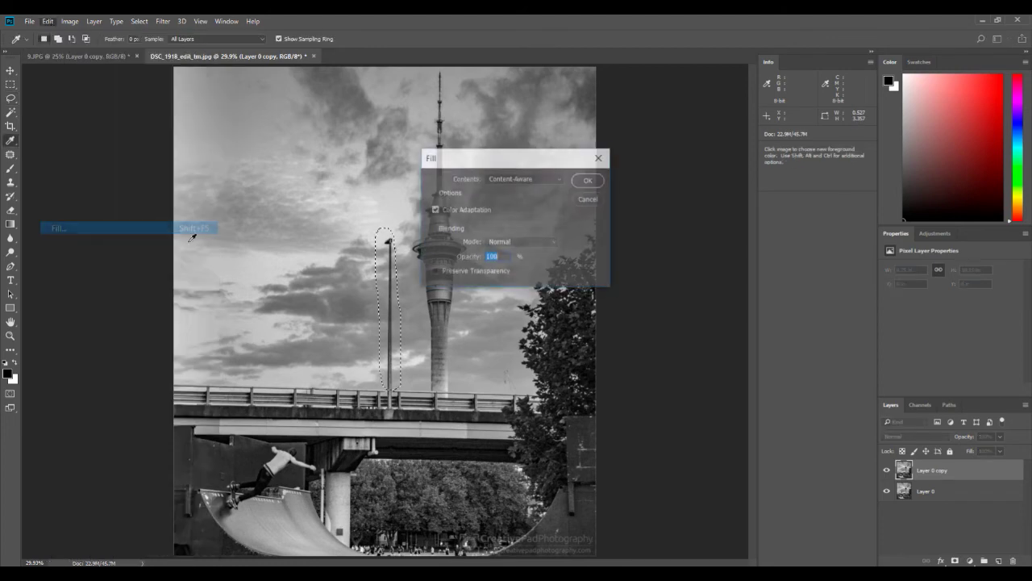
left_click(588, 181)
key("ctrl+d")
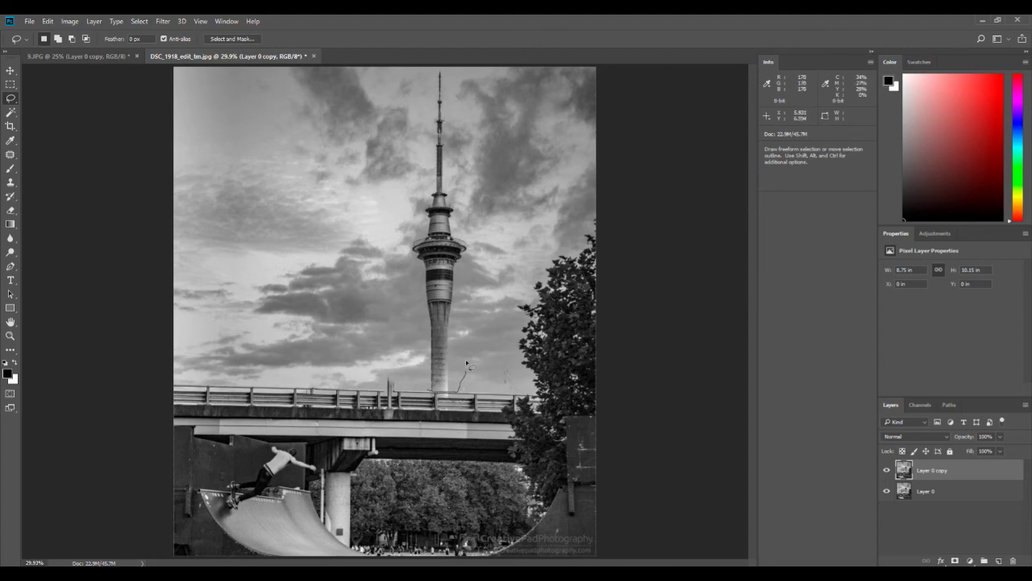
Lasso the whole tower up to its antenna and Content-Aware fill it with cloudy sky, then deselect
mouse_move(475, 297)
left_mouse_down()
mouse_move(484, 233)
mouse_move(467, 86)
mouse_move(442, 61)
mouse_move(417, 63)
mouse_move(398, 220)
mouse_move(406, 329)
left_mouse_up()
left_click_drag(430, 392, 433, 393)
left_click(48, 21)
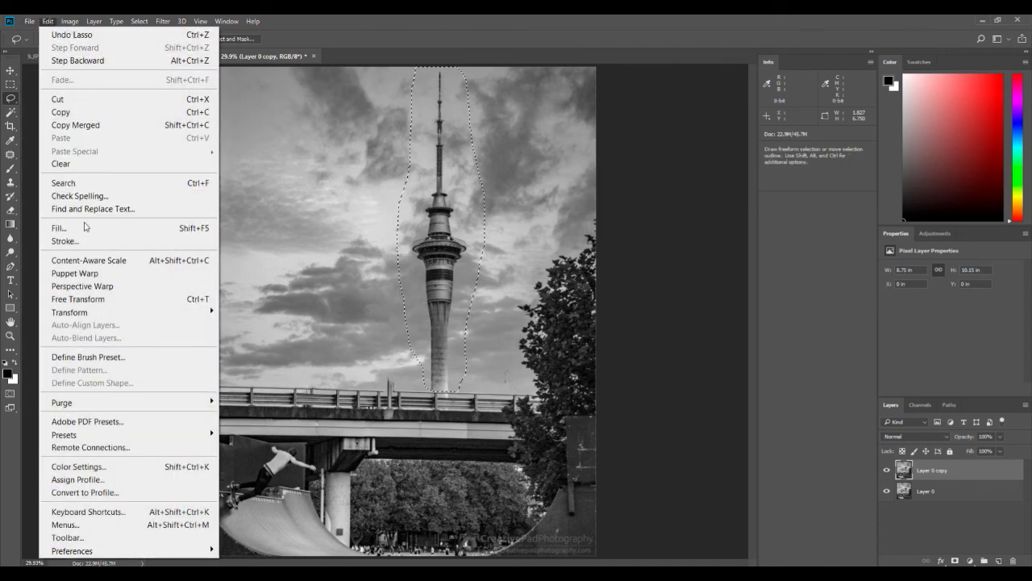
left_click(58, 227)
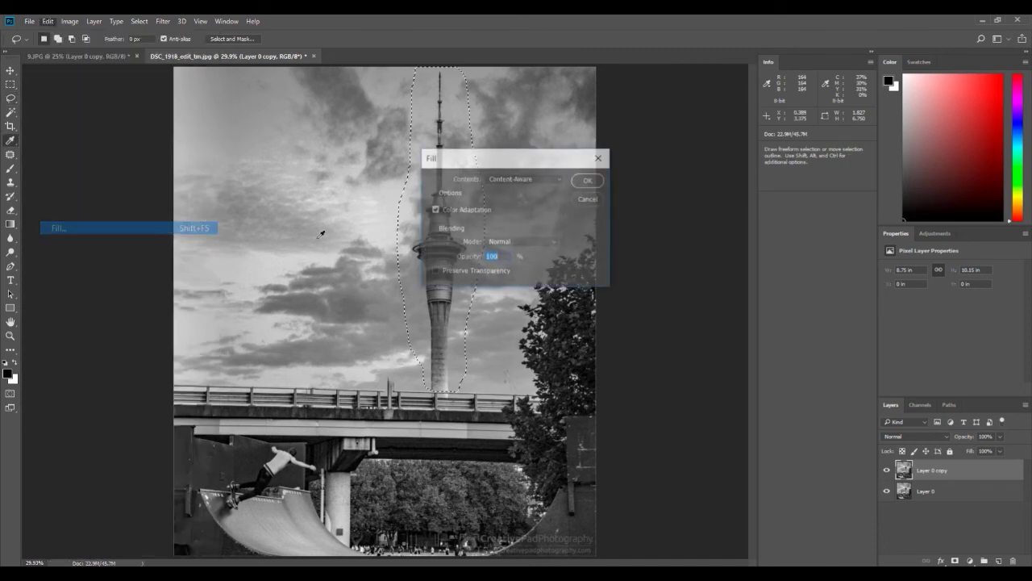
left_click(589, 180)
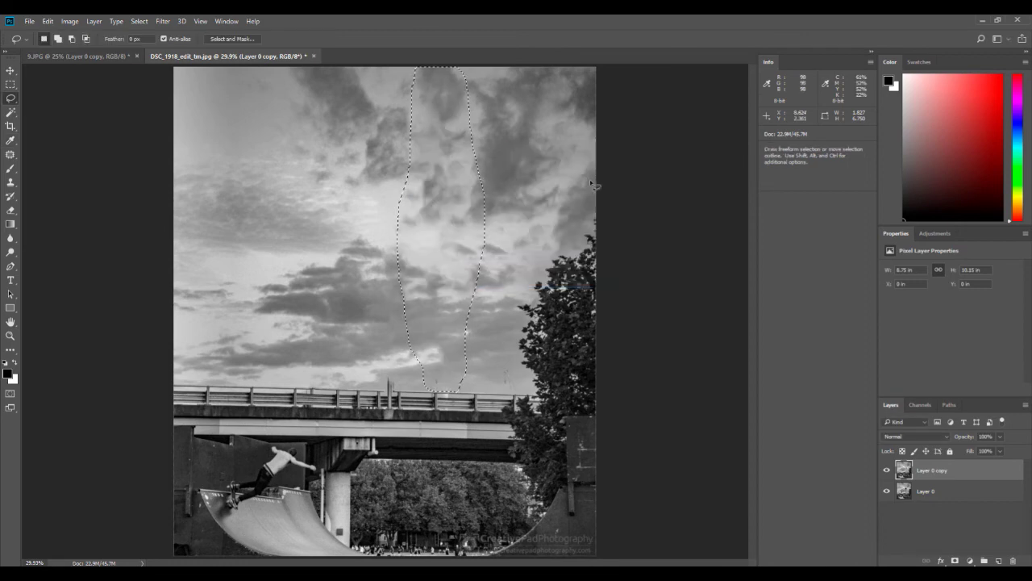
key("ctrl+d")
Open the beach photo edit2_final2_tm and fit it on screen
left_click(29, 21)
left_click(41, 43)
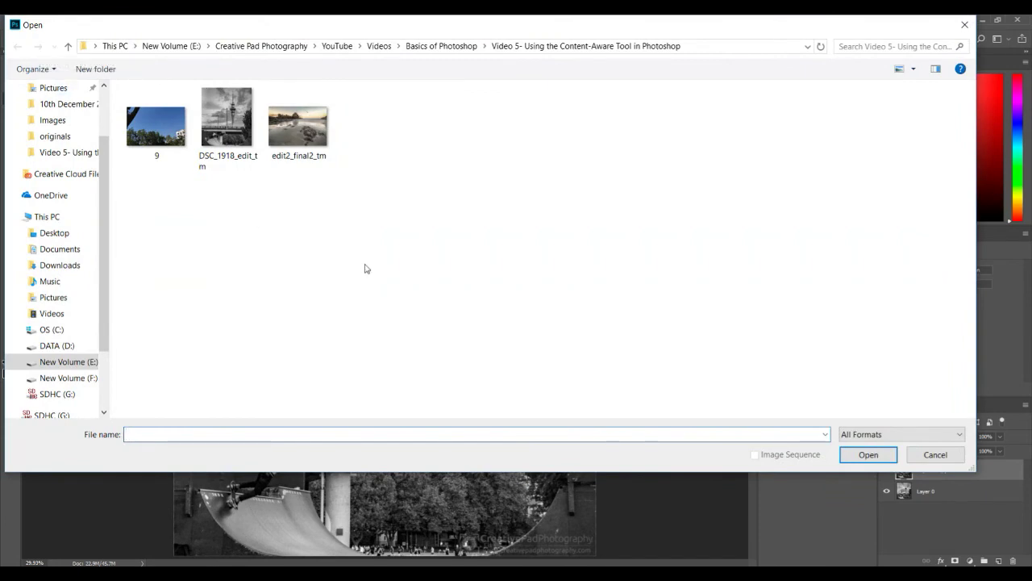
double_click(300, 132)
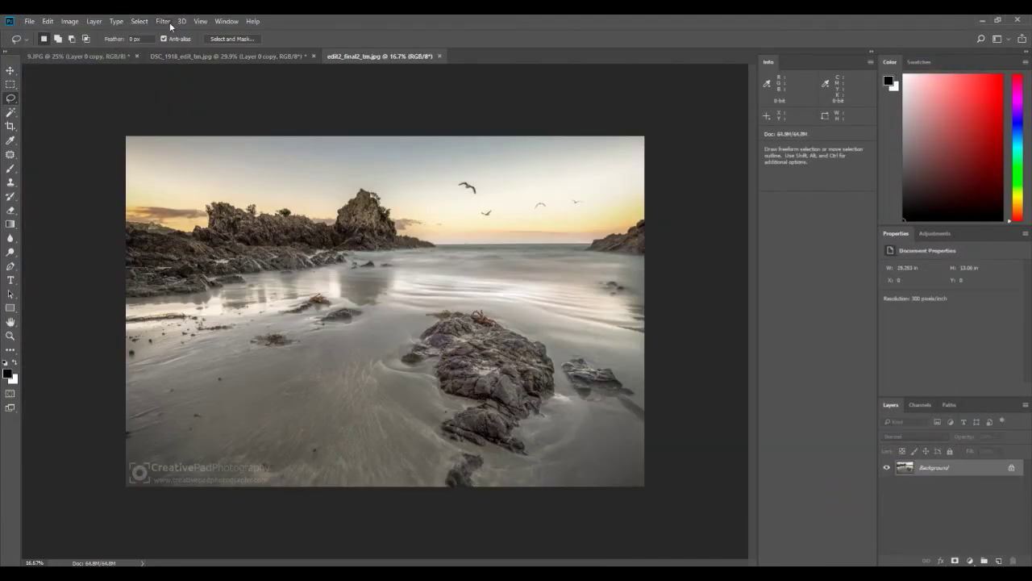
left_click(200, 21)
left_click(259, 145)
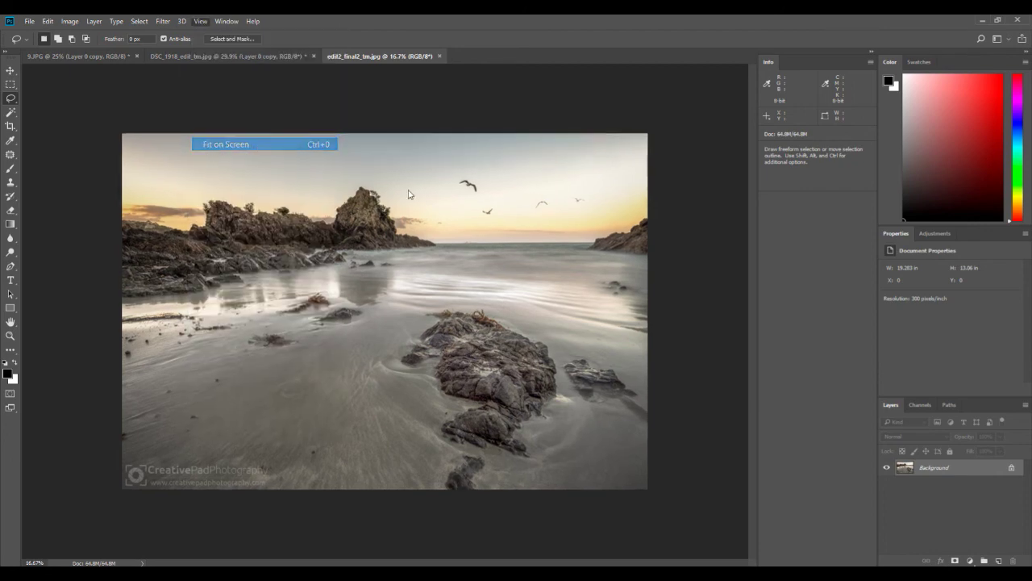
Convert the Background to Layer 0 and duplicate it as Layer 0 copy
double_click(1014, 472)
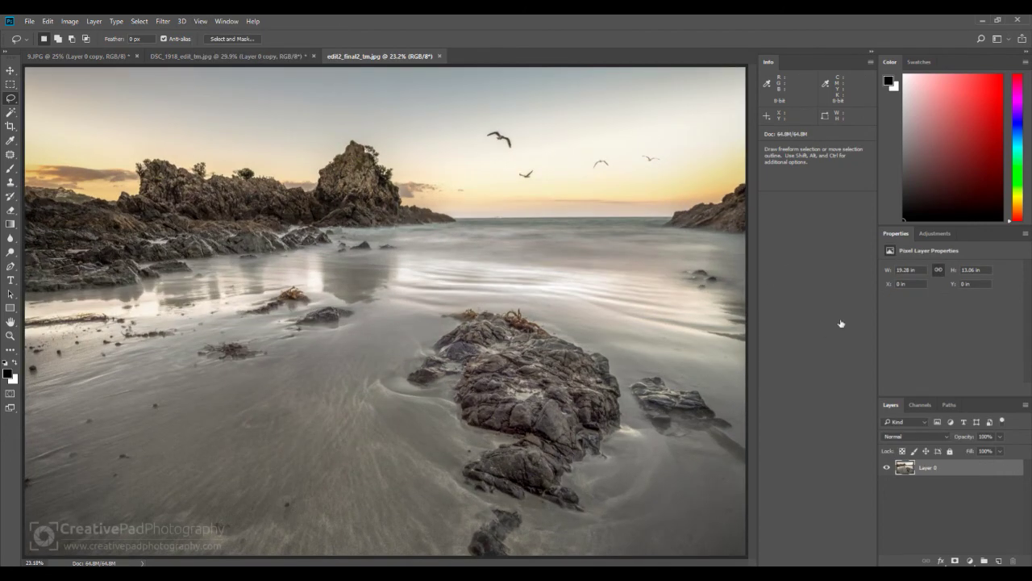
left_click(936, 146)
right_click(945, 473)
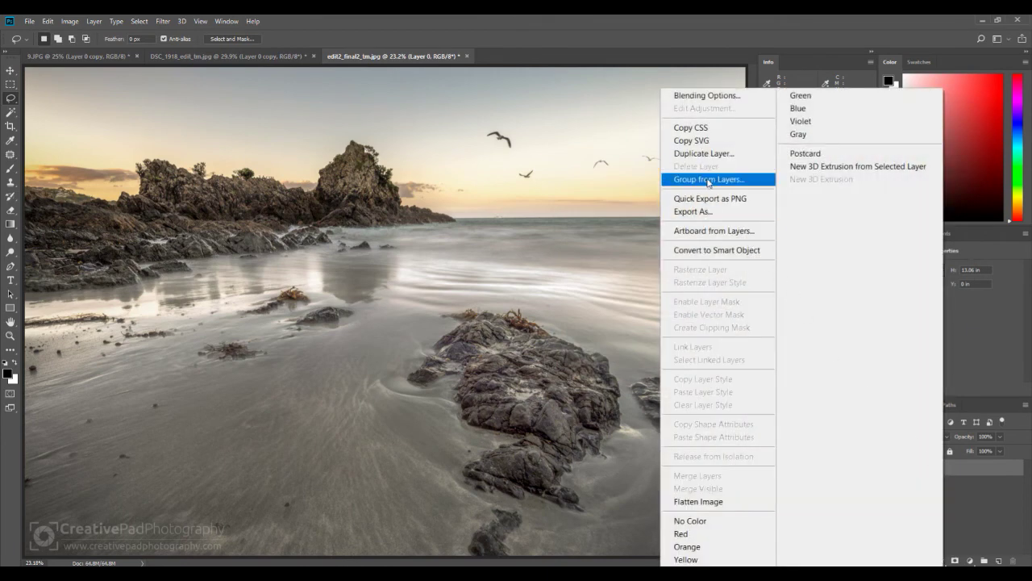
left_click(704, 154)
left_click(609, 187)
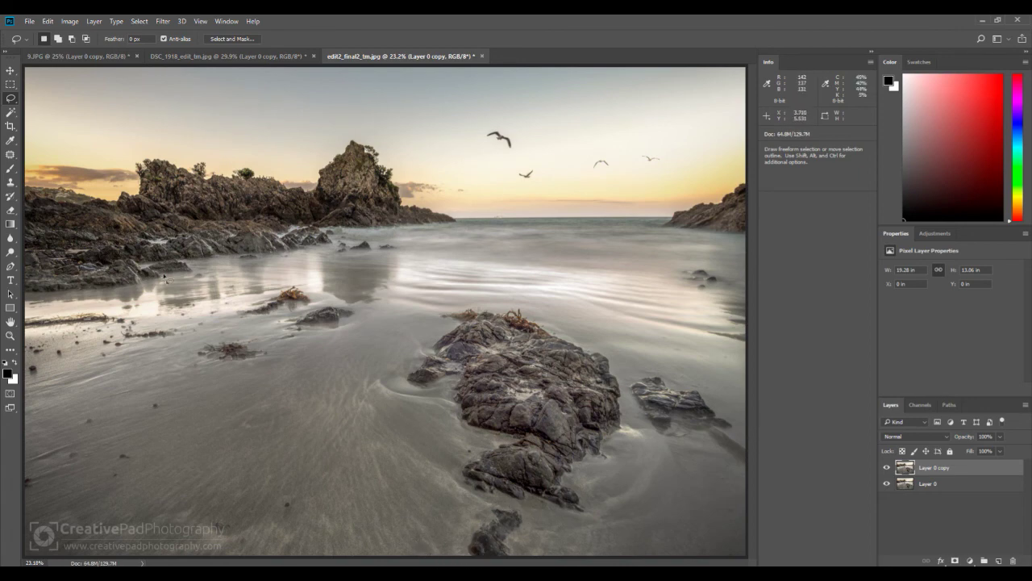
left_click(10, 154)
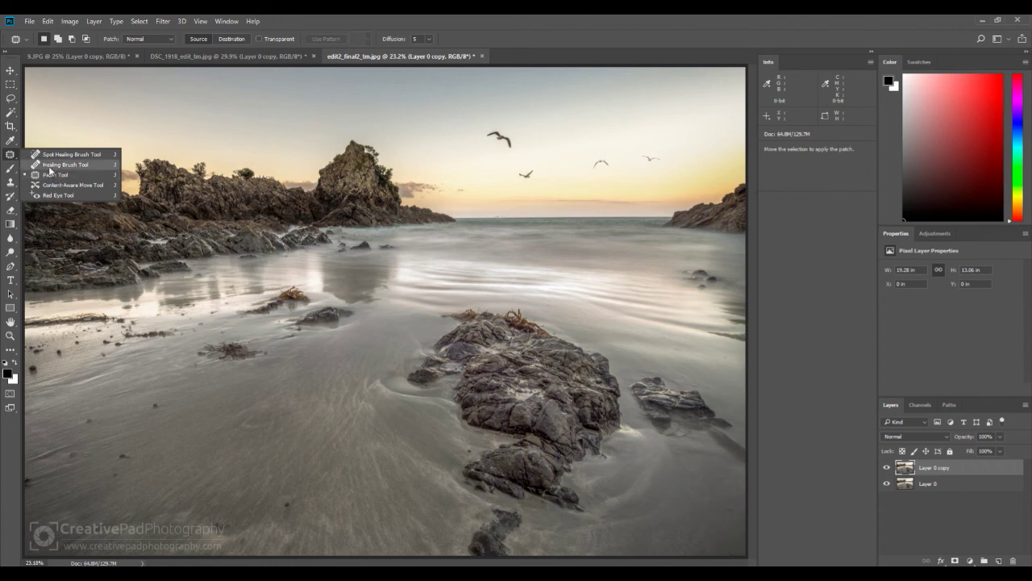
Lasso the small dark rock at the bottom edge and Content-Aware fill it with sand, then deselect
left_click(10, 98)
mouse_move(466, 558)
left_mouse_down()
mouse_move(472, 517)
mouse_move(488, 508)
mouse_move(538, 518)
mouse_move(535, 544)
mouse_move(465, 563)
left_mouse_up()
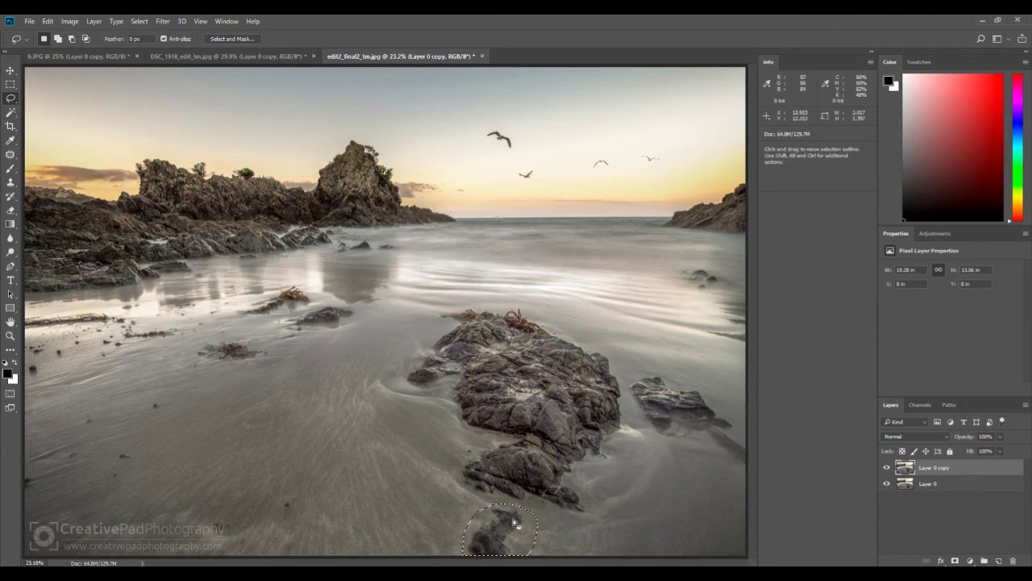
left_click(48, 22)
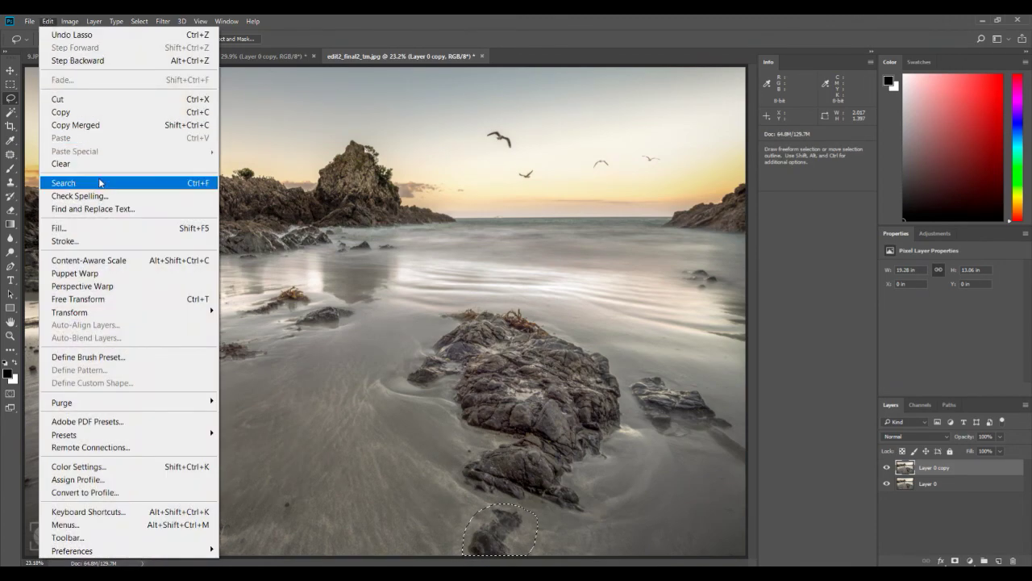
left_click(113, 228)
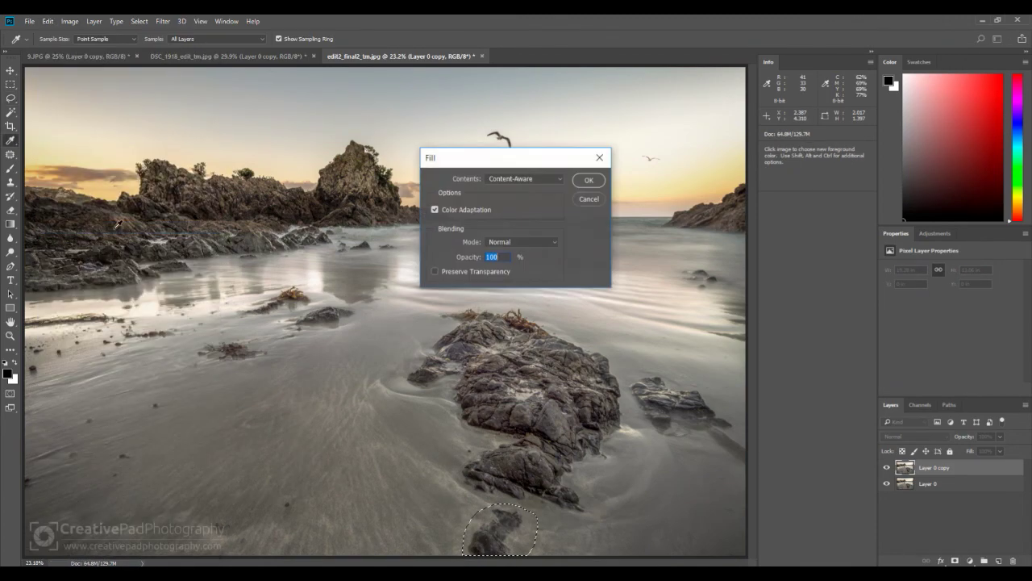
left_click(590, 184)
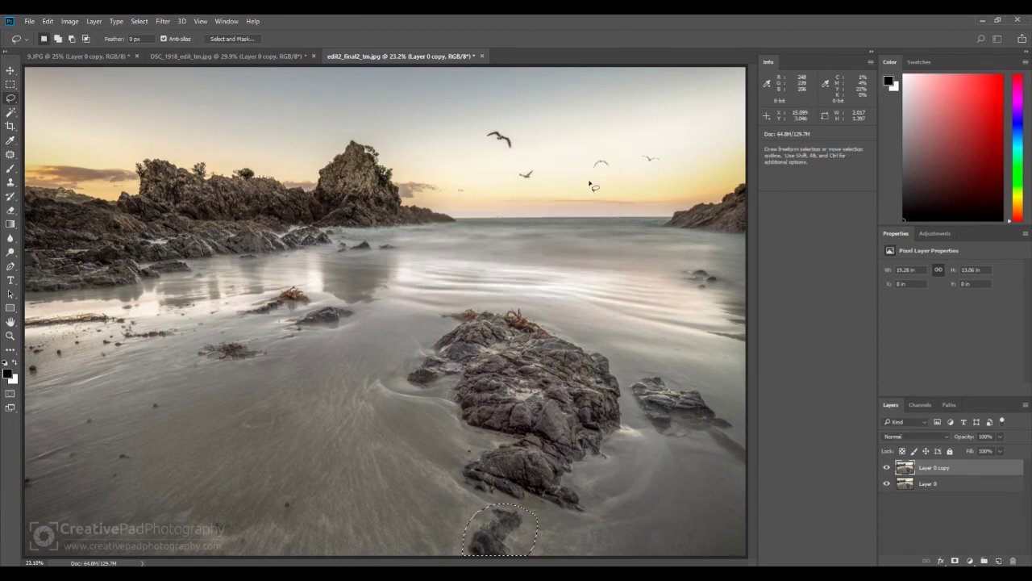
key("ctrl+d")
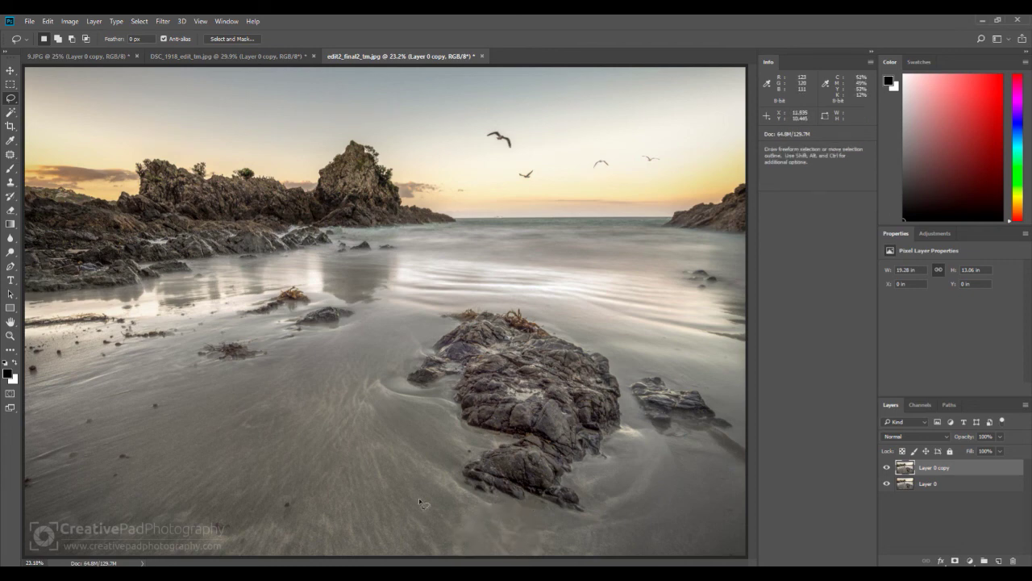